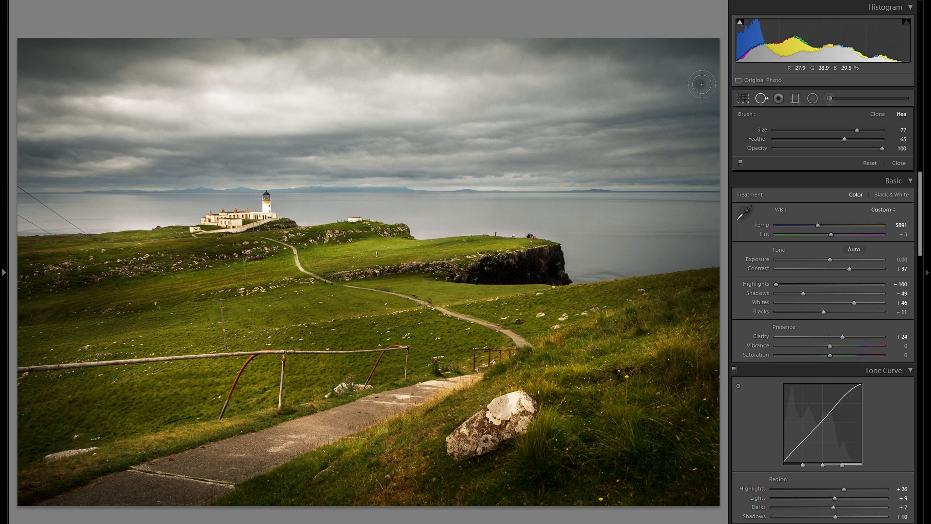
Zoom into the photo and pan across the grassy hillside
left_click(86, 256)
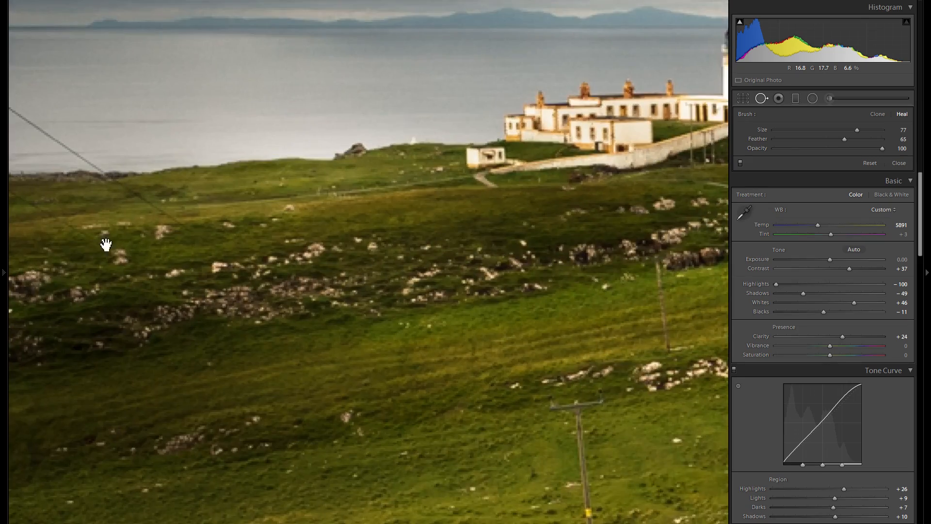
left_click_drag(95, 247, 354, 314)
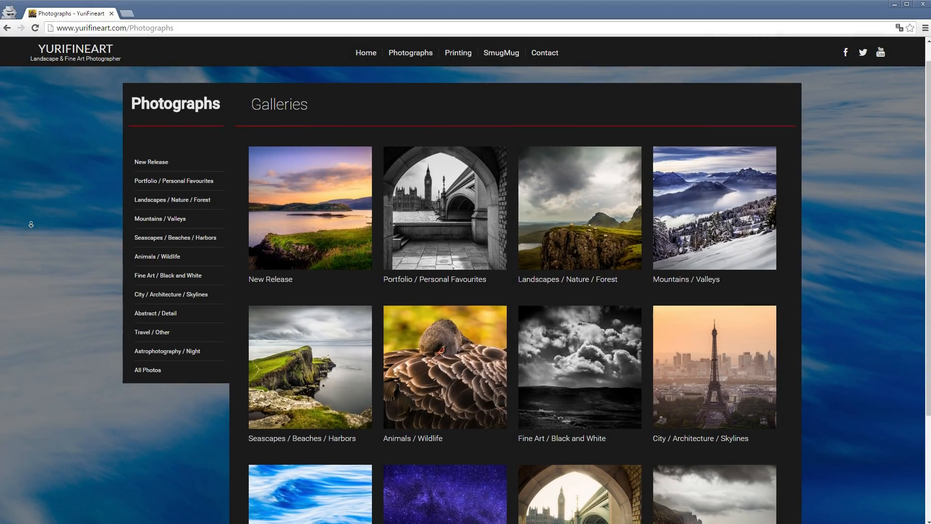
Switch to the browser and look through the photographer website's Printing page before returning Home
middle_click(31, 224)
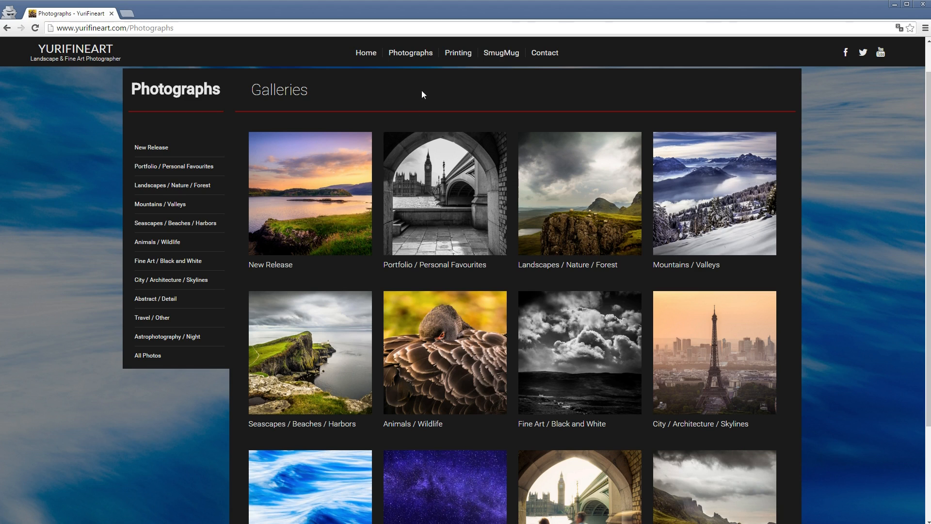
left_click(461, 53)
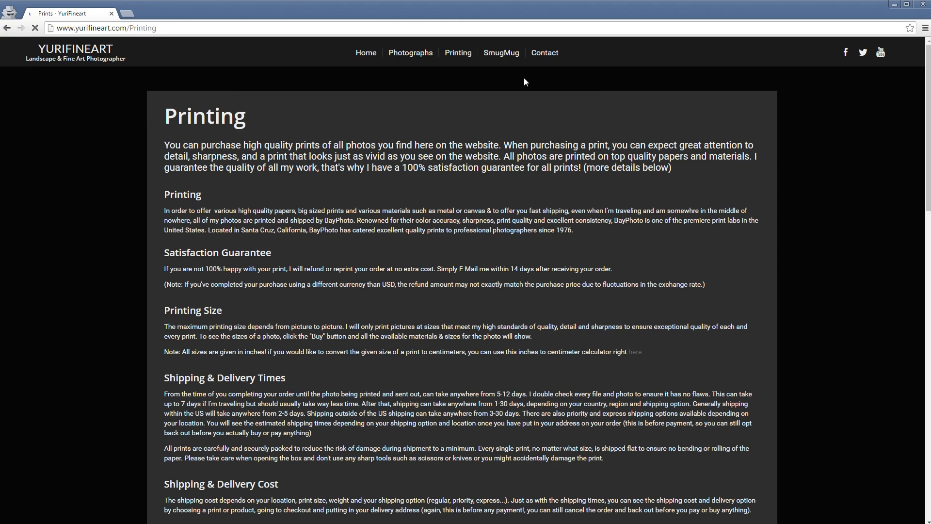
scroll(793, 172, "down", 7)
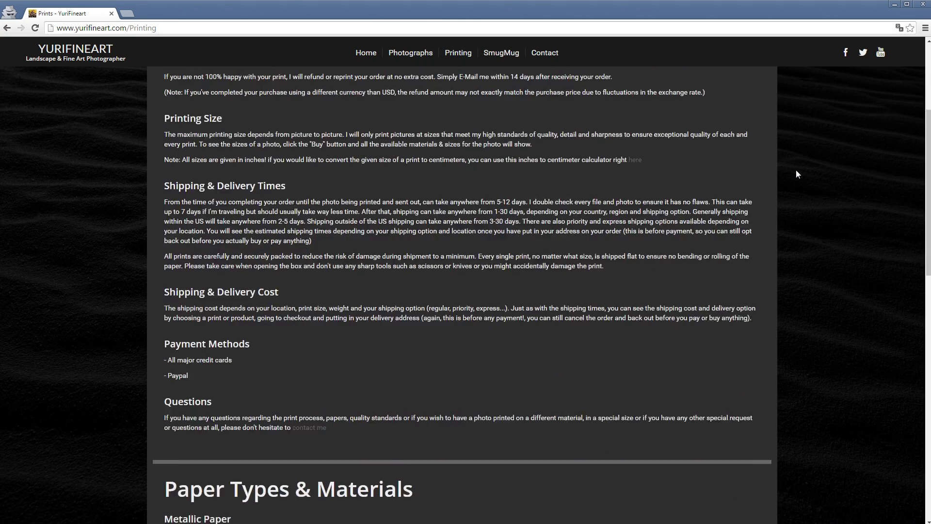
left_click(365, 54)
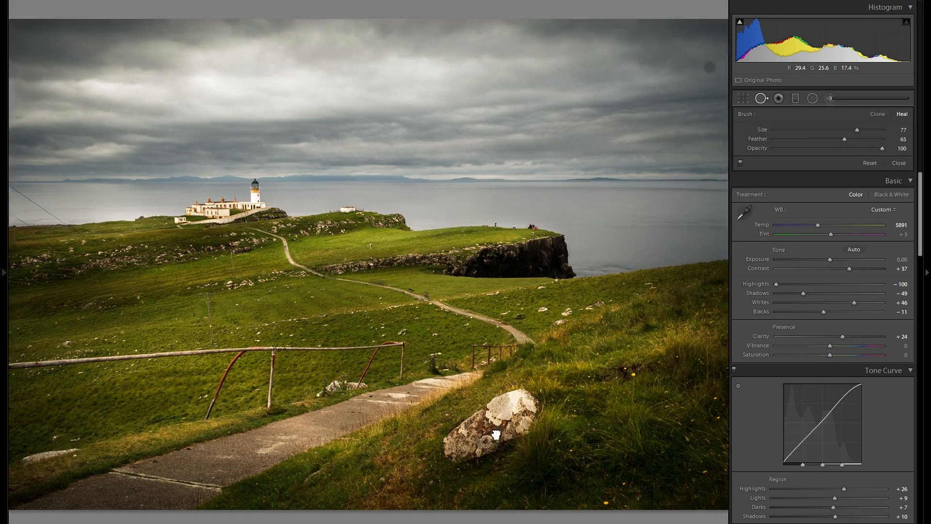
Zoom onto the rock and heal it away with a Spot Removal brush of size 84
left_click(503, 417)
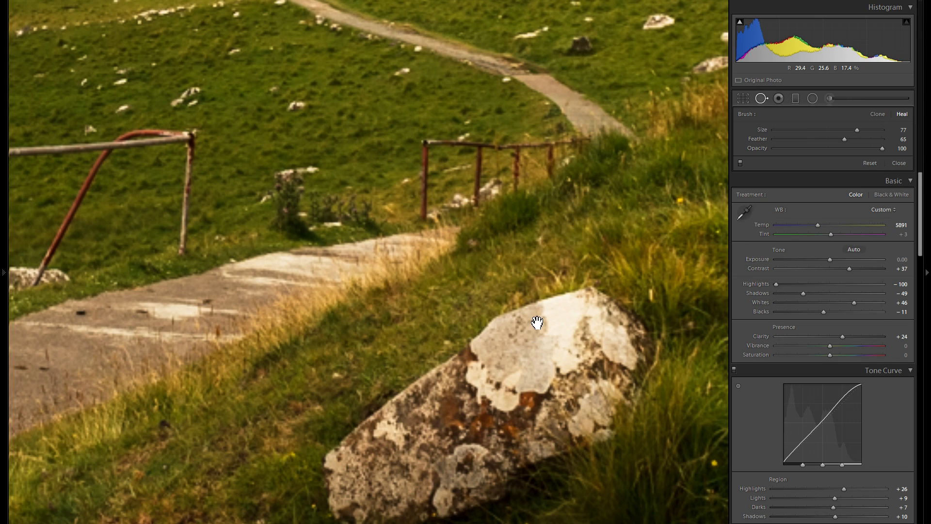
left_click_drag(533, 335, 516, 226)
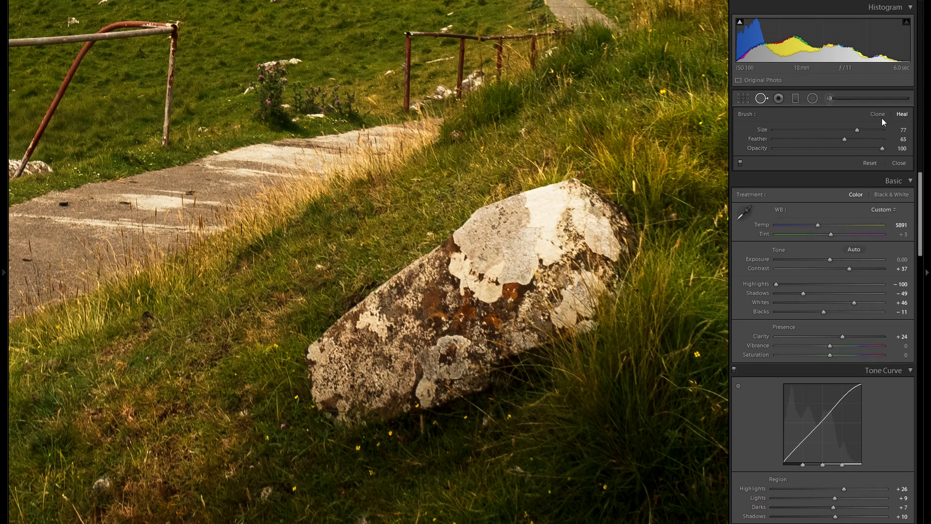
left_click_drag(857, 130, 865, 130)
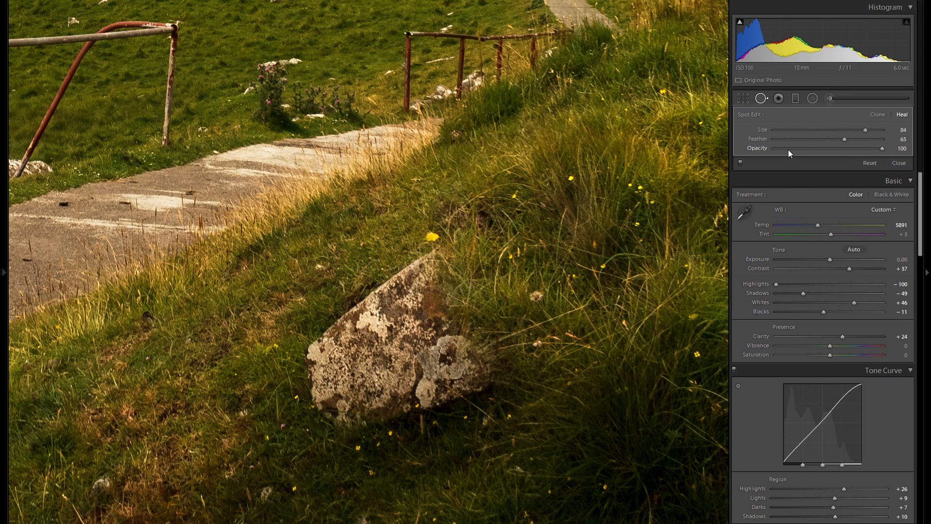
Set a spot on the grass above the rock to Clone mode and delete it
left_click(752, 98)
left_click_drag(644, 169, 527, 159)
left_click(761, 99)
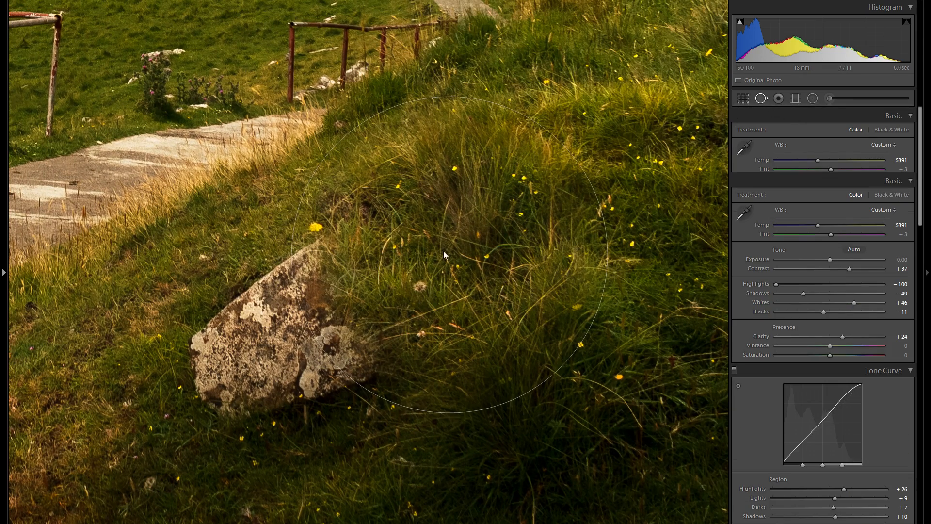
right_click(449, 247)
left_click(488, 291)
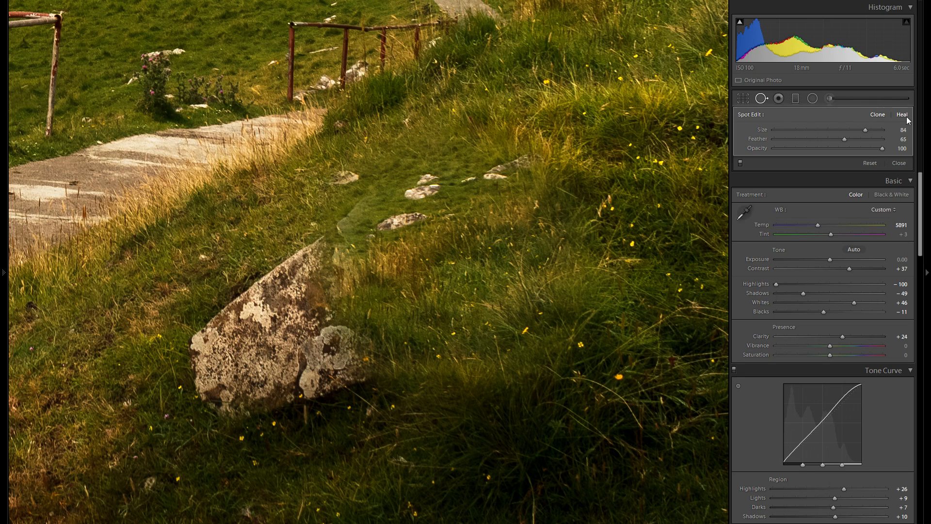
right_click(464, 257)
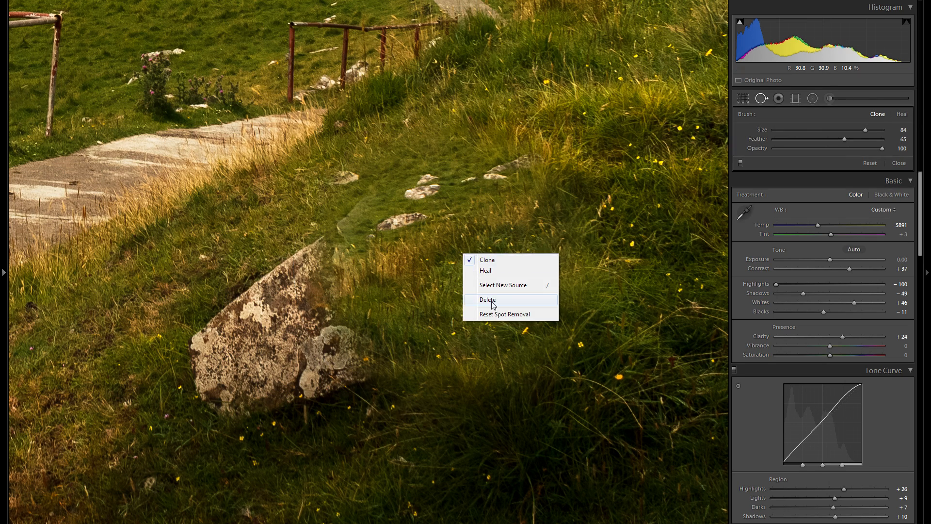
left_click(485, 298)
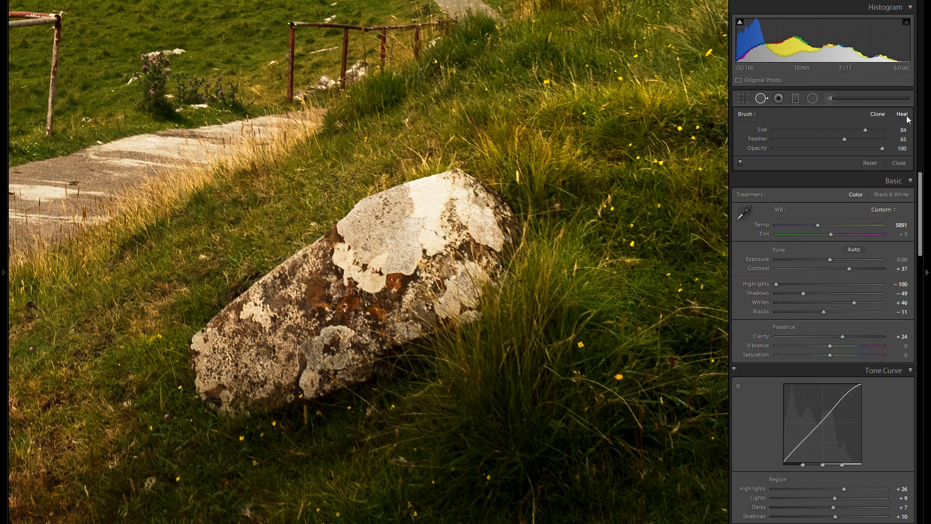
Set the Heal brush to zero feather and size 17
left_click(901, 115)
double_click(813, 118)
left_click_drag(824, 131, 865, 132)
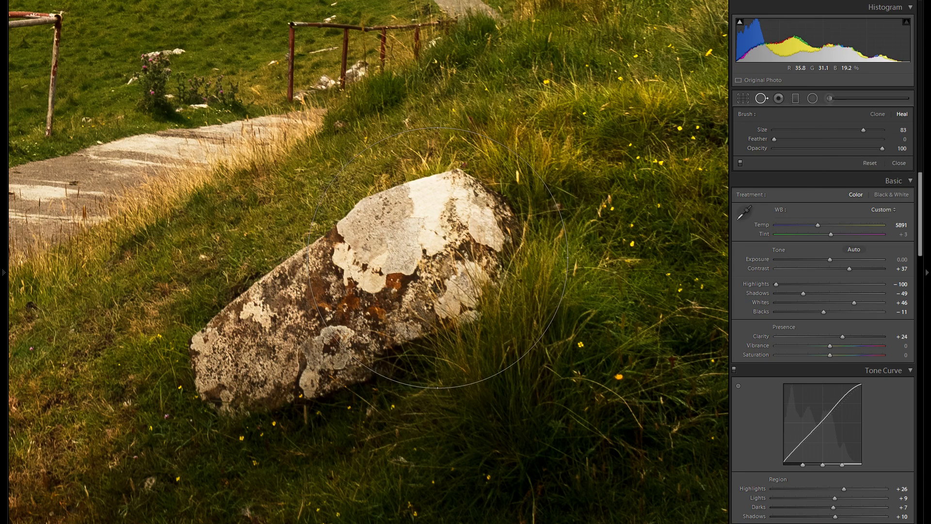
left_click_drag(863, 131, 867, 133)
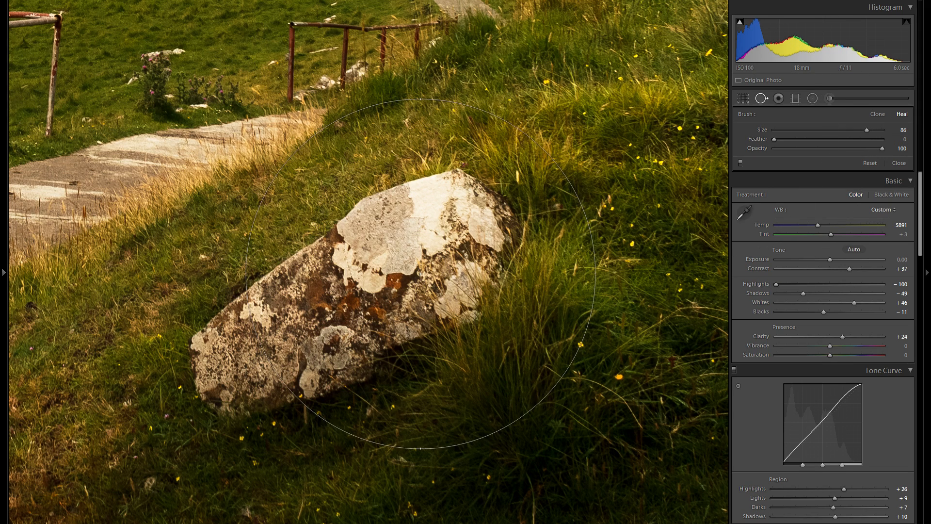
left_click_drag(866, 130, 793, 130)
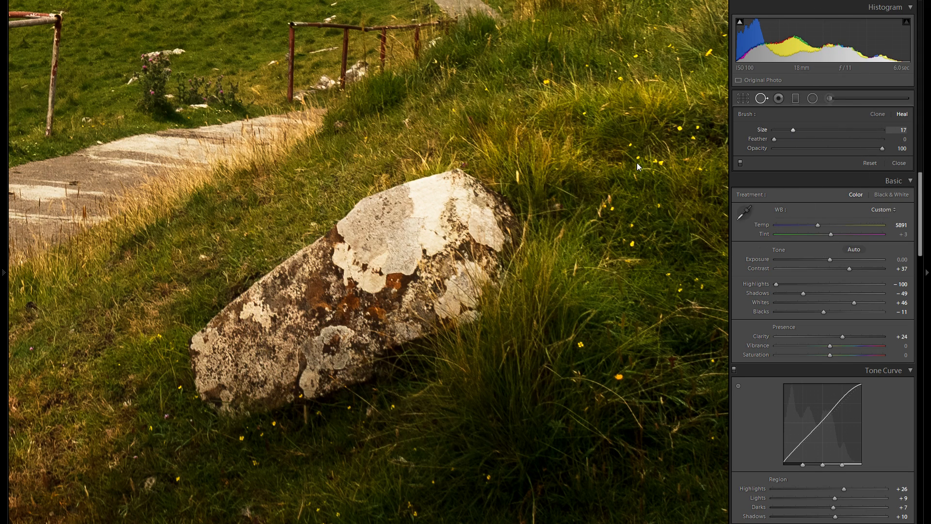
Heal the rock's lower left end with a size 79 Heal brush
left_click_drag(206, 255, 390, 299)
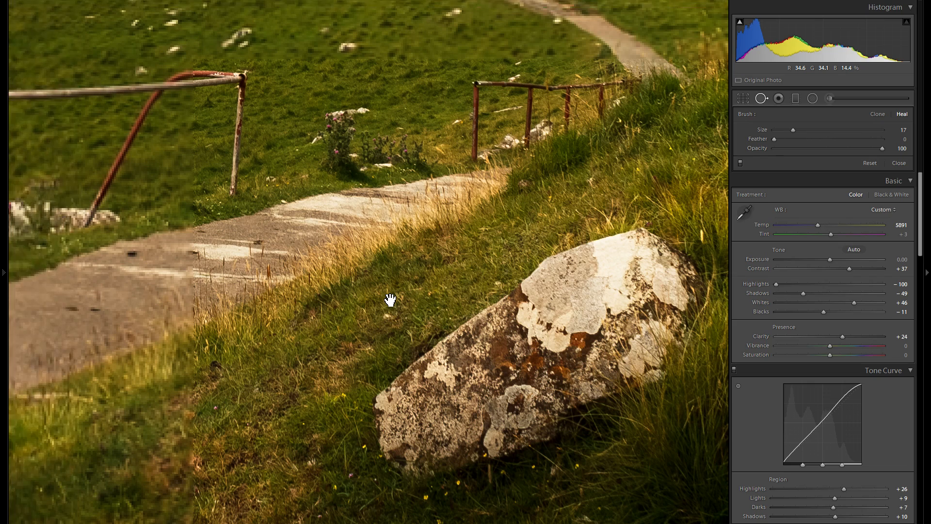
scroll(386, 316, "up", 3)
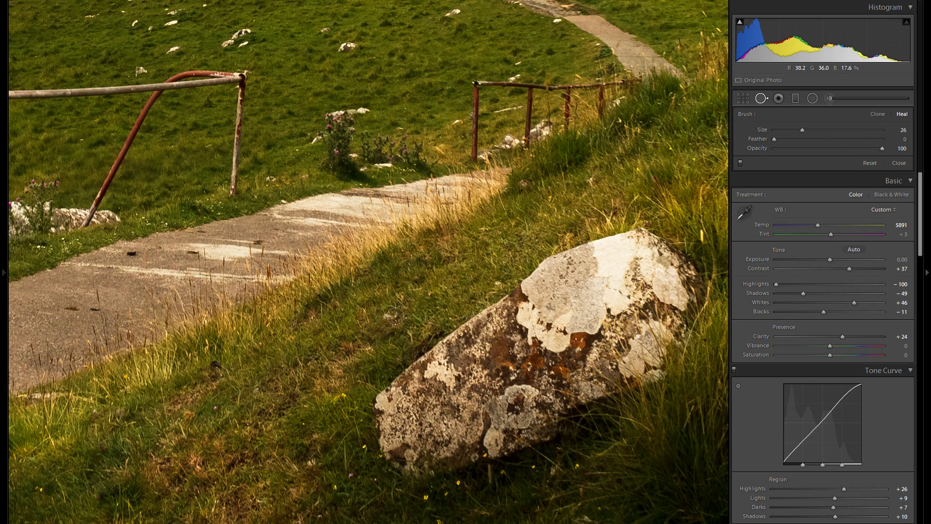
left_click_drag(802, 130, 865, 130)
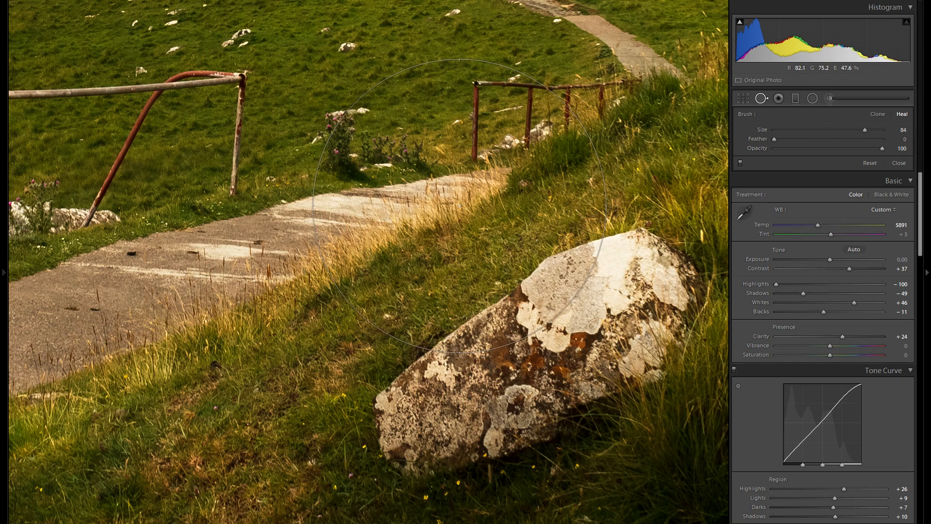
mouse_move(774, 139)
left_mouse_down()
mouse_move(886, 139)
mouse_move(842, 147)
mouse_move(752, 135)
left_mouse_up()
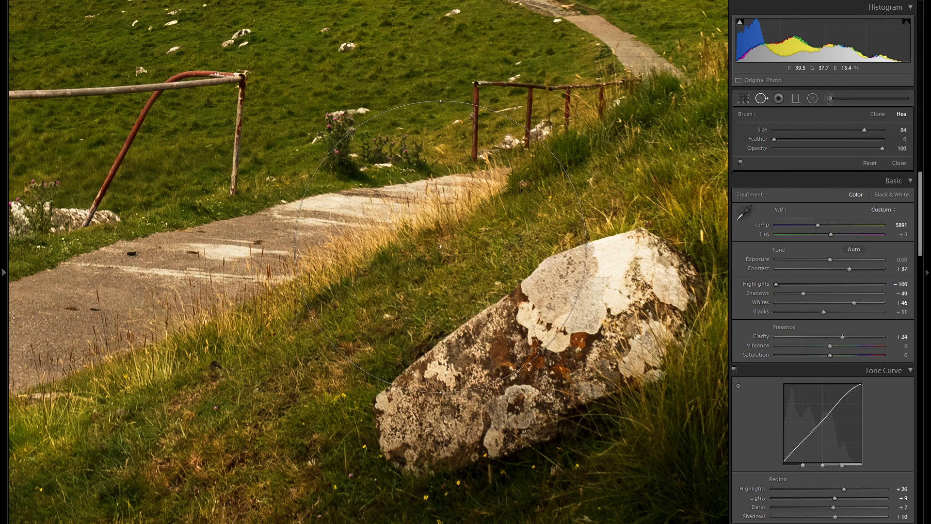
scroll(281, 222, "down", 1)
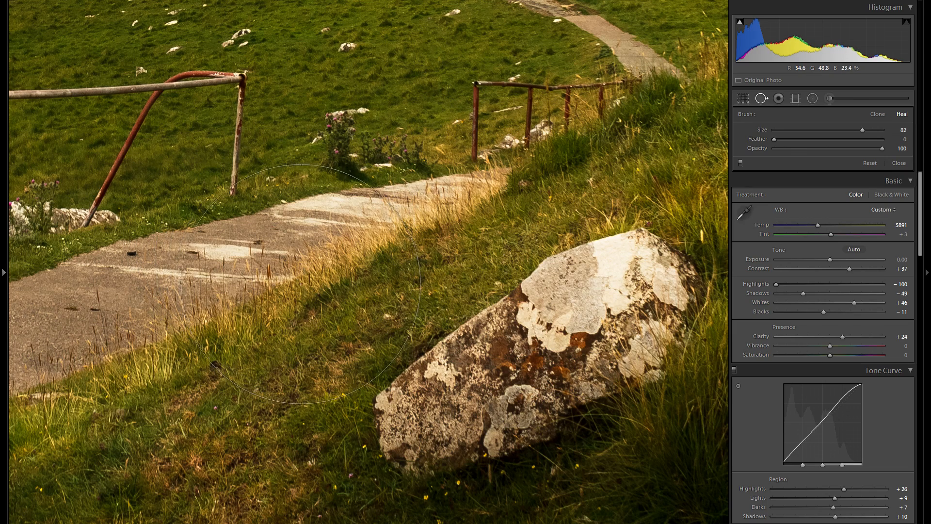
scroll(388, 439, "down", 1)
left_click(401, 435)
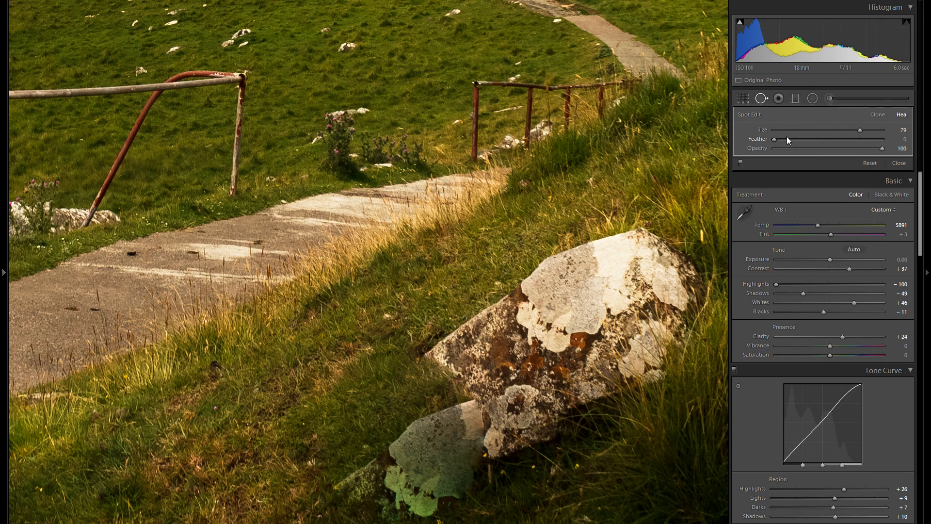
Set the rock spot's feather to 71 and delete the spot
left_click(812, 140)
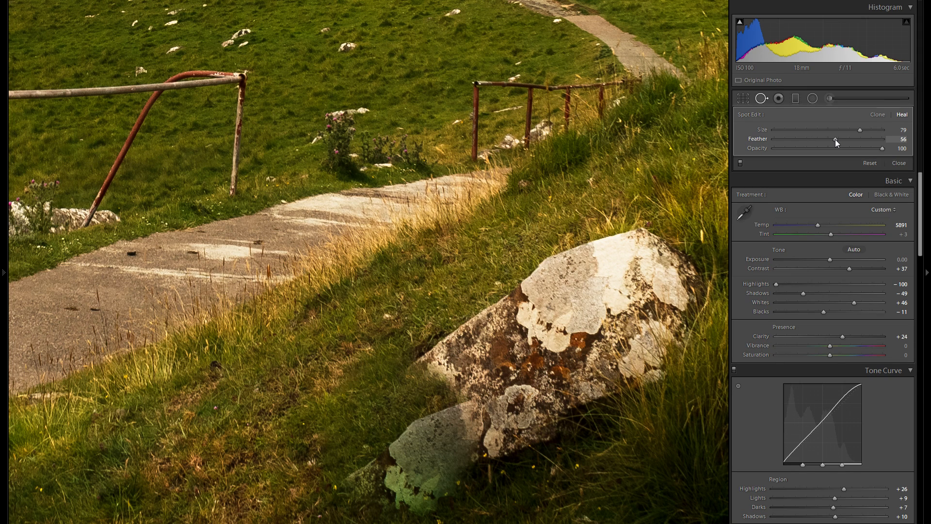
left_click_drag(839, 144, 901, 140)
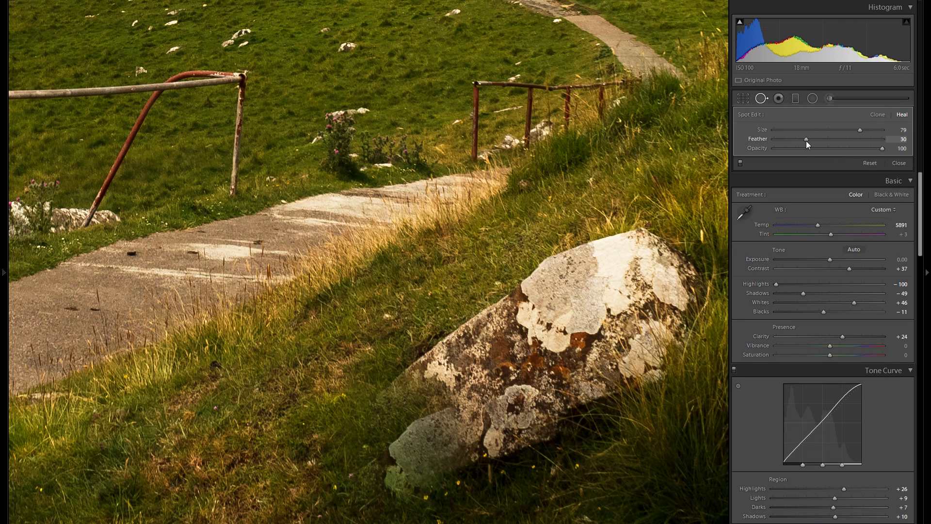
left_click_drag(813, 142, 850, 141)
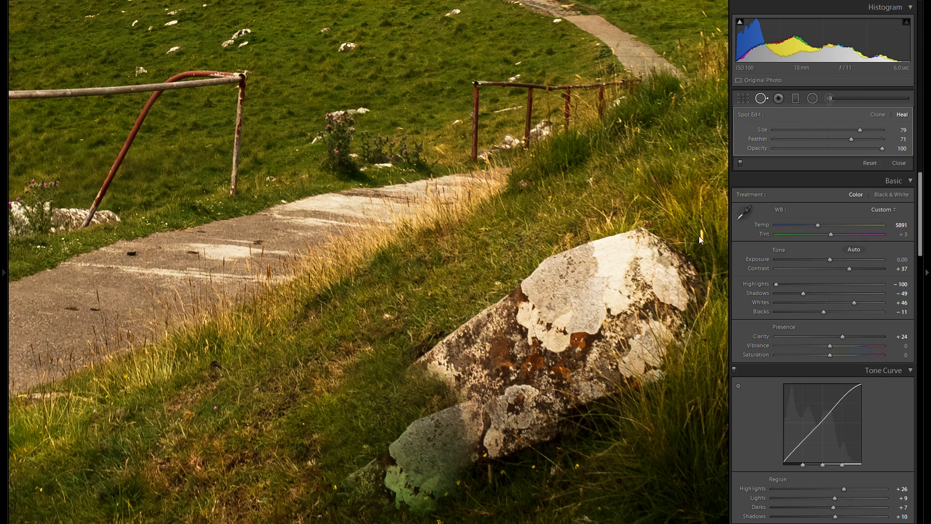
right_click(433, 416)
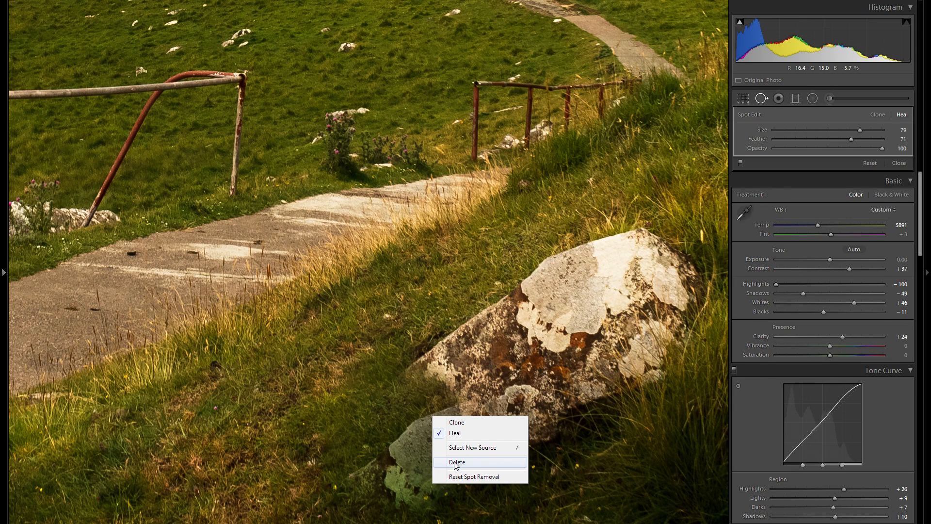
left_click(456, 463)
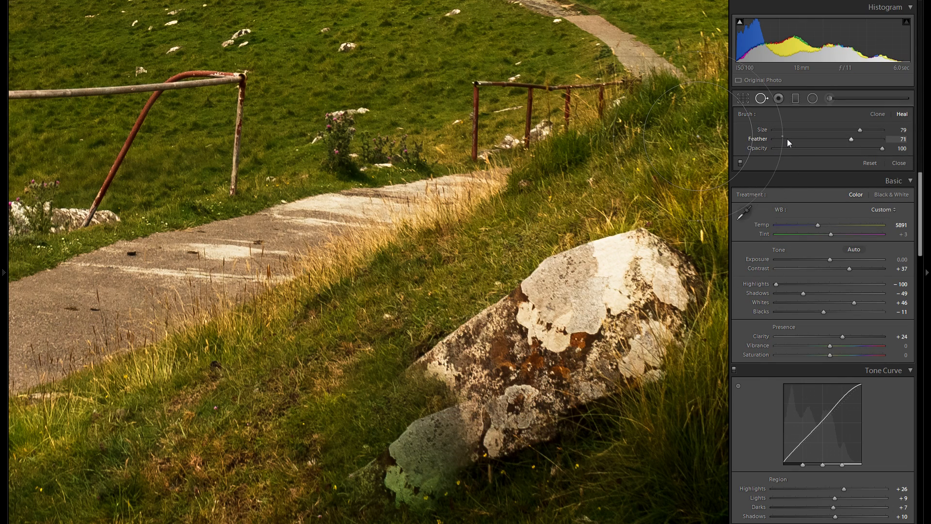
Heal part of the rock with a size 30, feather 40 brush, delete that spot, and close Spot Removal
left_click_drag(787, 139, 772, 139)
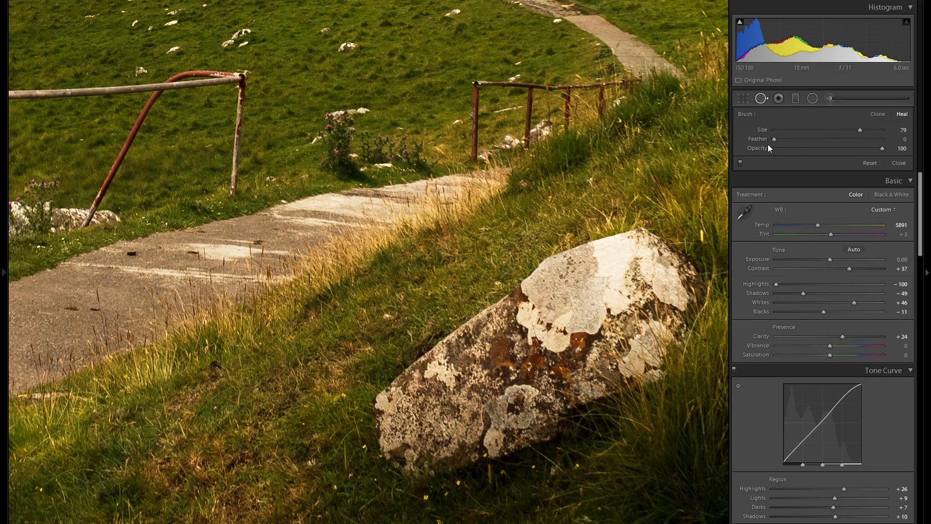
left_click_drag(813, 140, 817, 139)
scroll(383, 333, "down", 5)
left_click(813, 130)
scroll(403, 290, "up", 3)
scroll(398, 300, "up", 6)
scroll(388, 312, "down", 8)
left_click(386, 316)
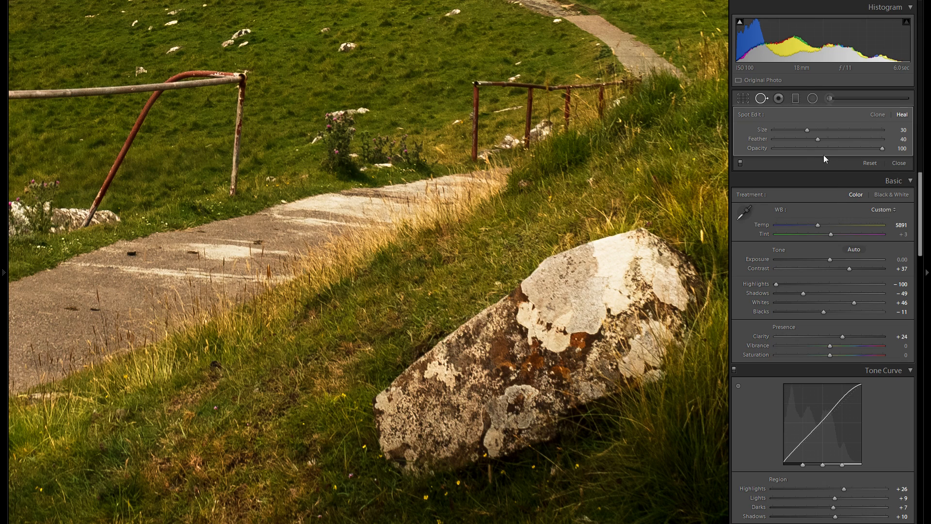
left_click(801, 151)
left_click_drag(799, 162, 880, 156)
right_click(424, 355)
left_click(450, 400)
left_click(757, 100)
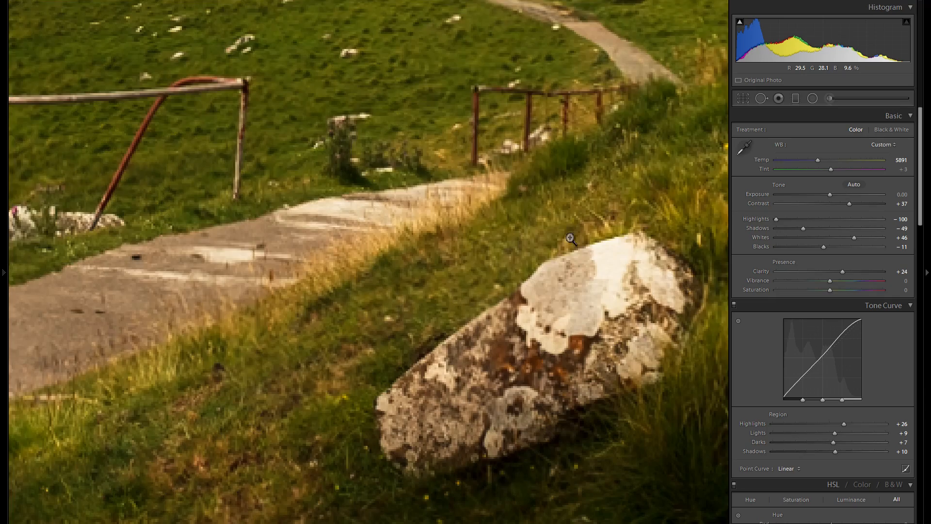
Zoom into the dark dust spot in the sky and heal it with a size 56 Heal brush
left_click(570, 215)
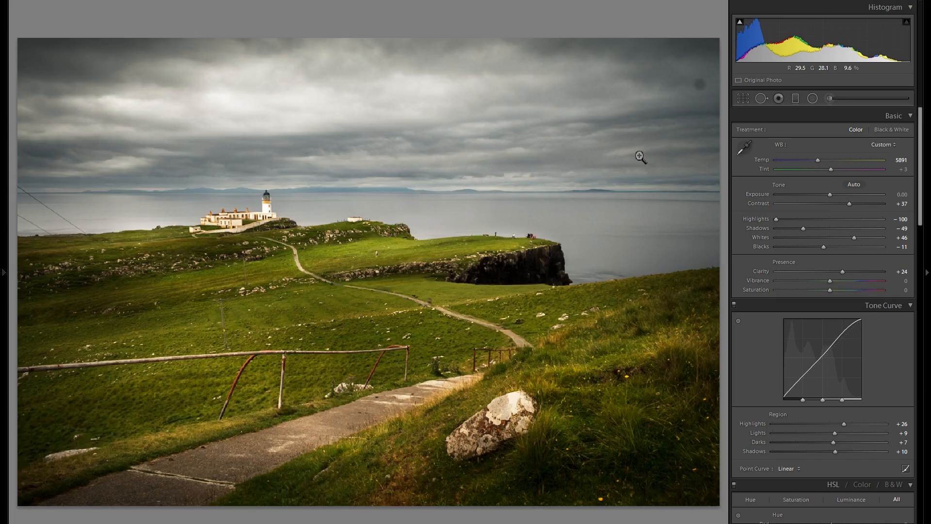
left_click(704, 97)
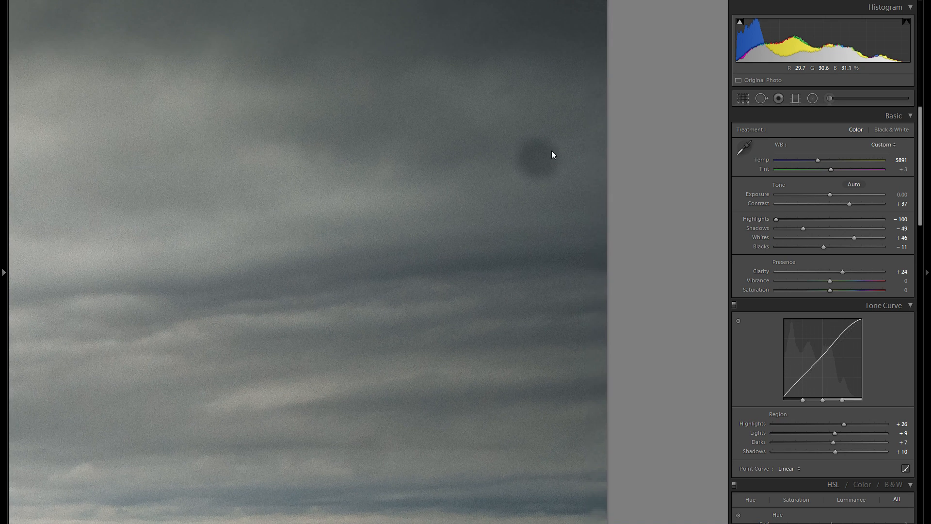
left_click(761, 99)
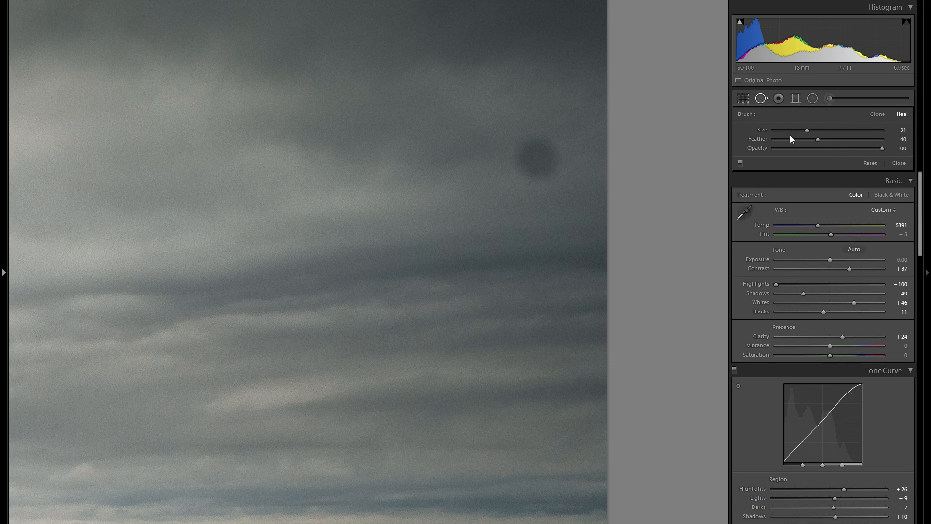
scroll(531, 144, "up", 5)
scroll(541, 156, "up", 8)
scroll(539, 156, "down", 4)
scroll(539, 157, "down", 1)
left_click(537, 157)
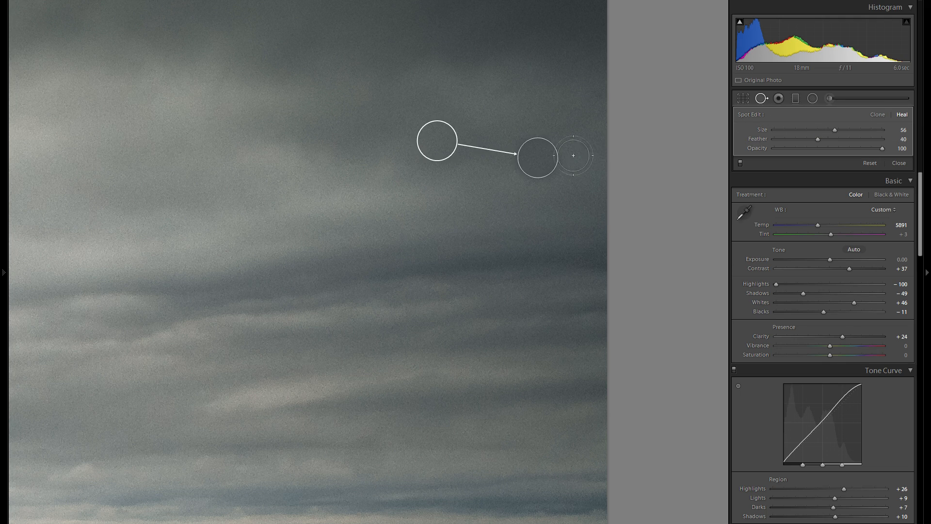
Delete the sky dust spot's heal and re-heal the dust spot with a size 75 Heal brush
right_click(537, 155)
left_click(600, 202)
scroll(535, 156, "up", 4)
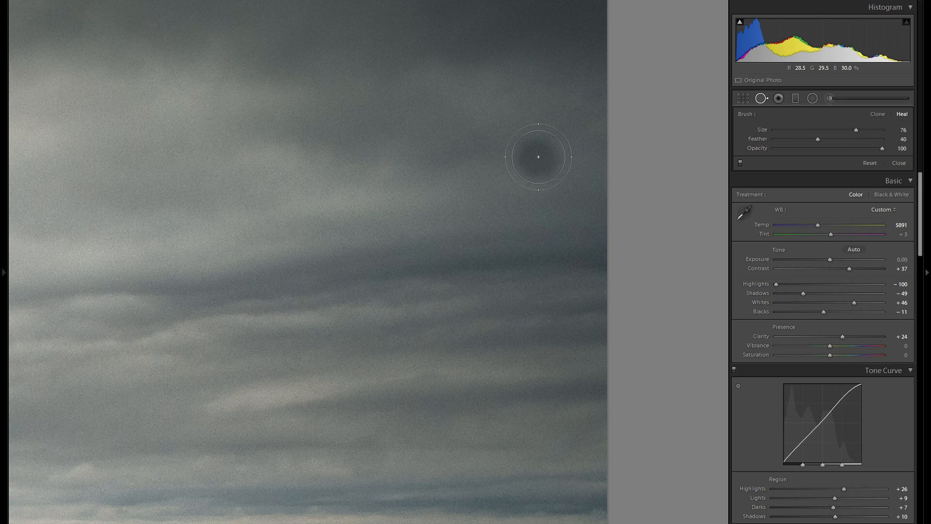
mouse_move(818, 141)
left_mouse_down()
mouse_move(848, 142)
mouse_move(804, 141)
mouse_move(814, 141)
left_mouse_up()
left_click_drag(814, 141, 822, 141)
left_click(540, 156)
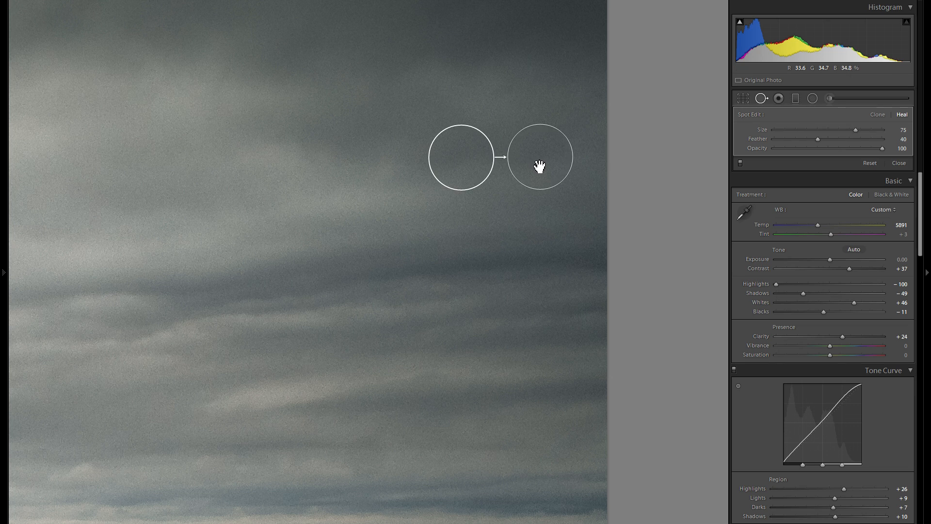
Pick new sample sources for the sky dust spot's heal
right_click(537, 164)
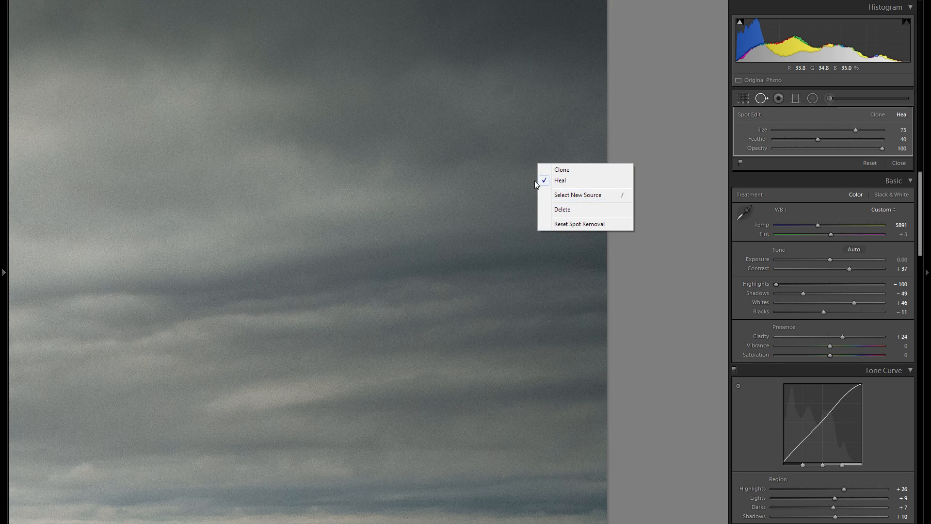
left_click(553, 190)
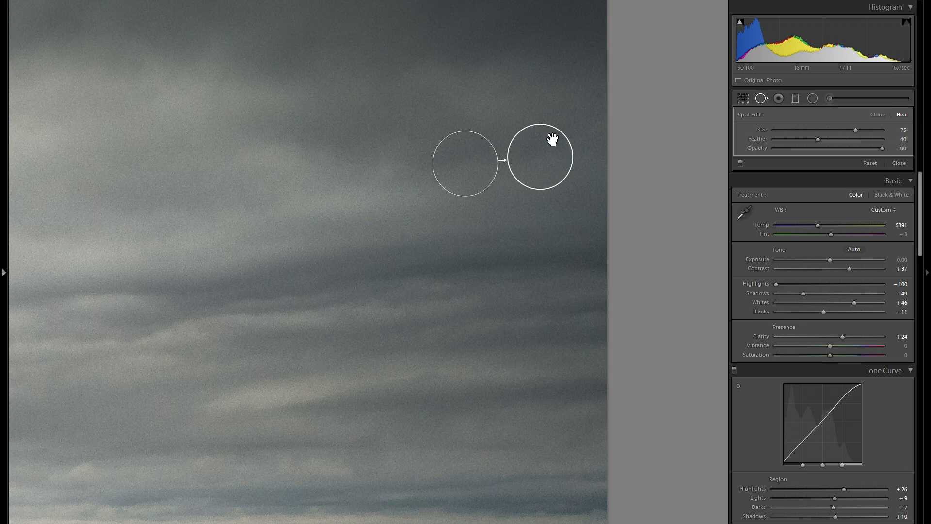
key("slash")
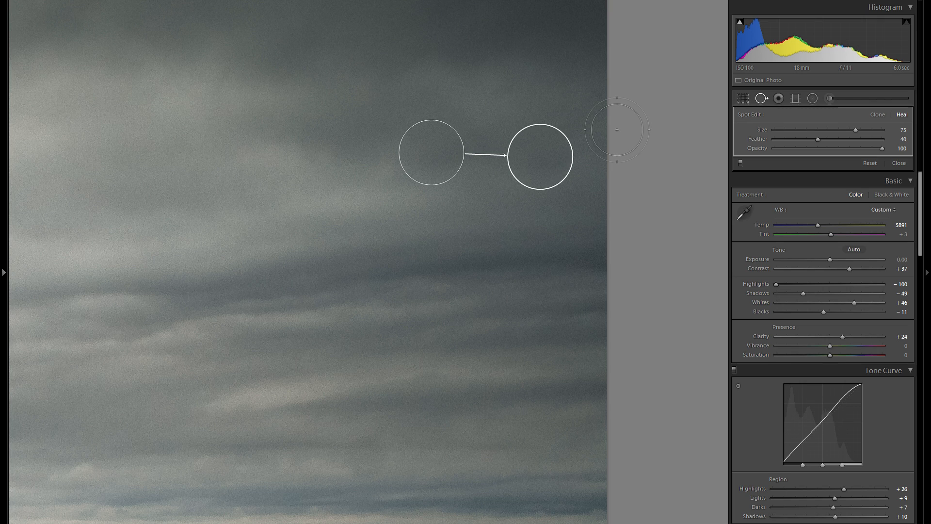
Zoom into the grassy field below the cliff and delete the heal spot on the grass there
key("space")
left_click(307, 348)
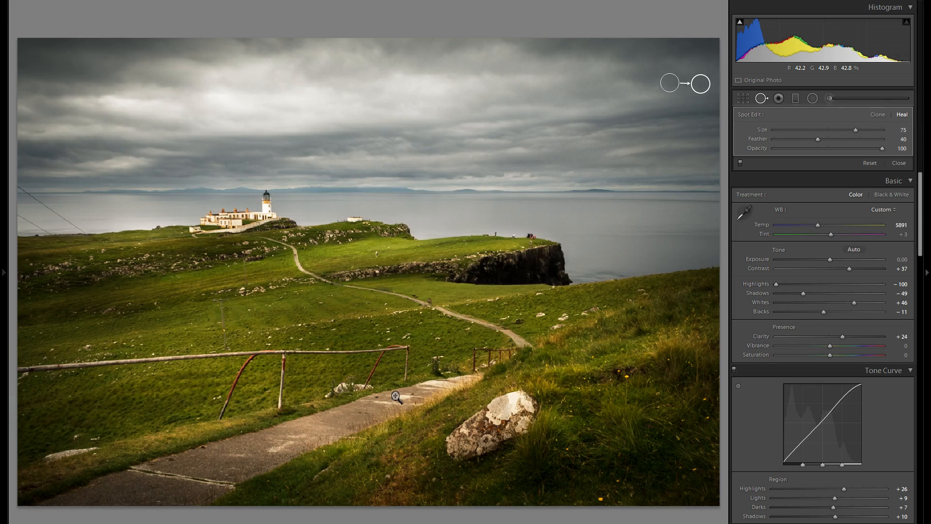
left_click(563, 327)
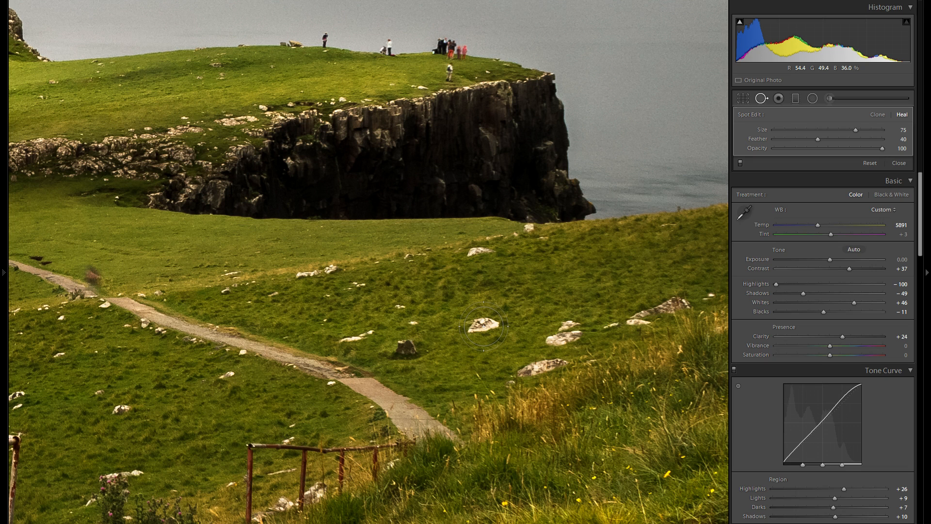
scroll(483, 325, "down", 1)
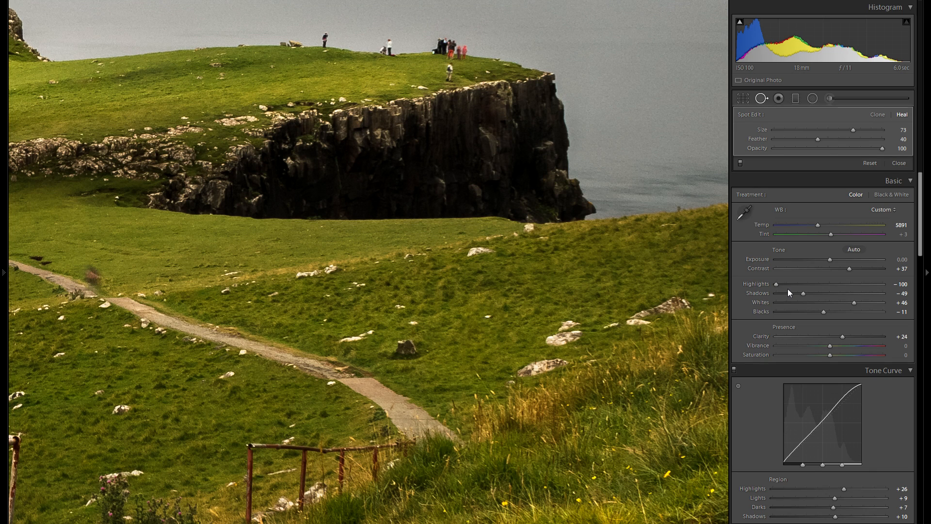
right_click(490, 326)
left_click(514, 372)
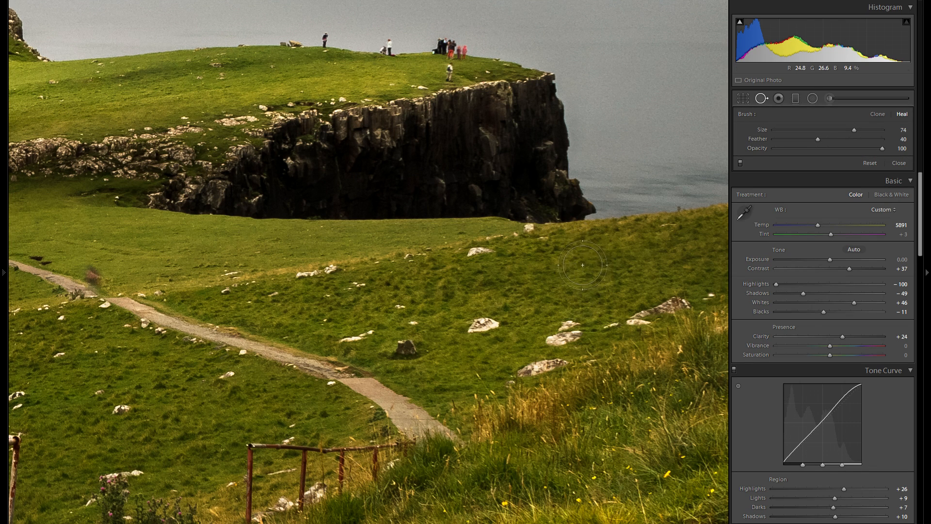
Move the sky dust spot's heal source down-left into the clouds and choose a new source for it
key("space")
mouse_move(629, 145)
left_mouse_down()
mouse_move(378, 322)
mouse_move(307, 393)
left_mouse_up()
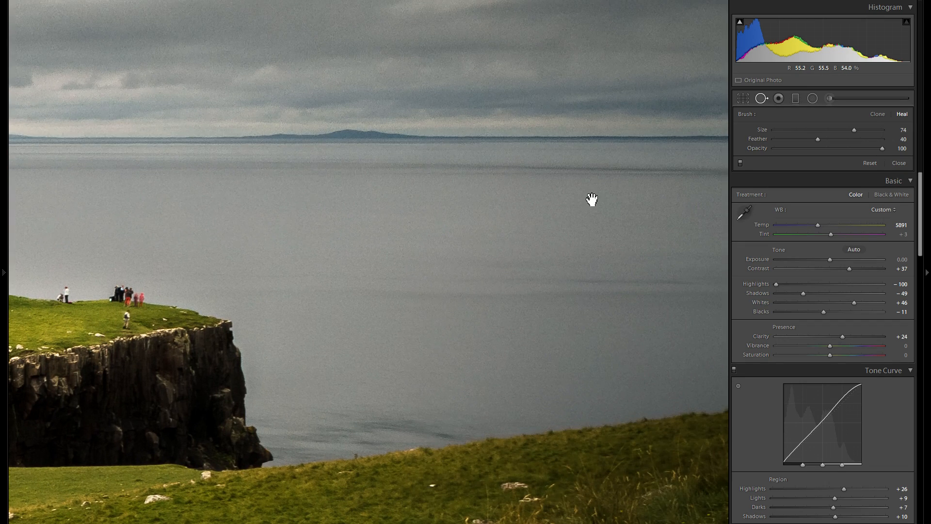
left_click_drag(586, 191, 329, 417)
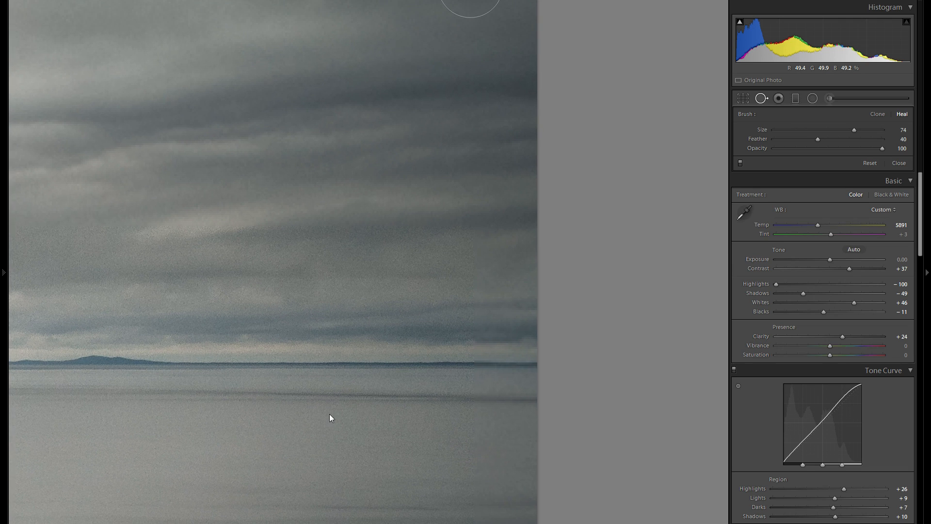
left_click_drag(404, 266, 454, 377)
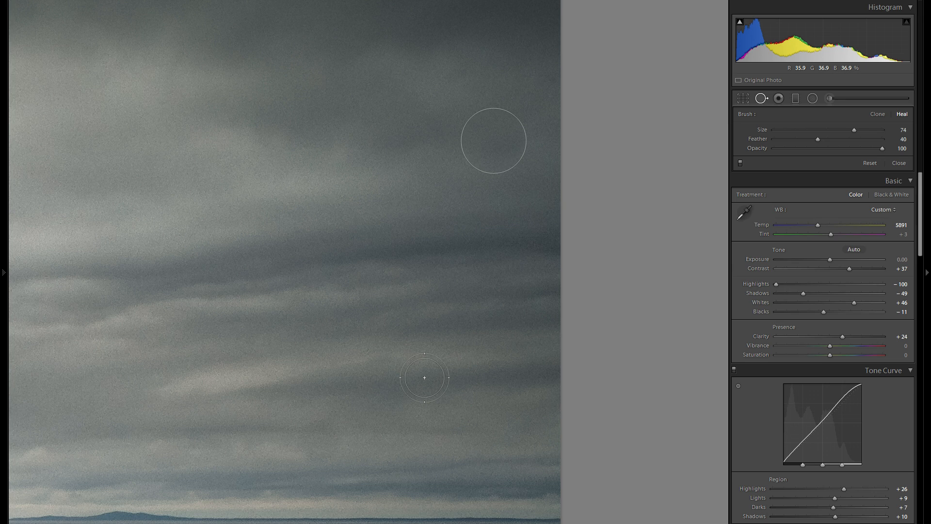
left_click(228, 424)
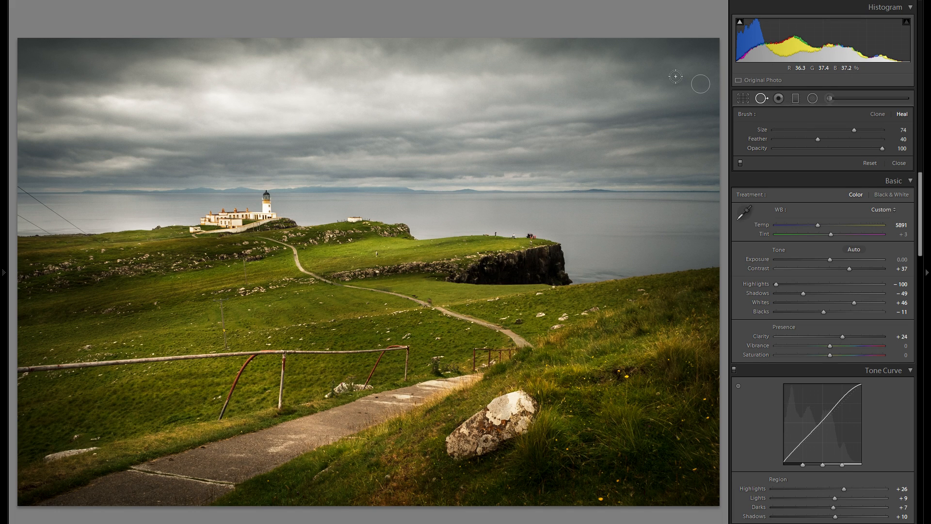
key("space")
left_click(705, 82)
left_click_drag(706, 83, 603, 140)
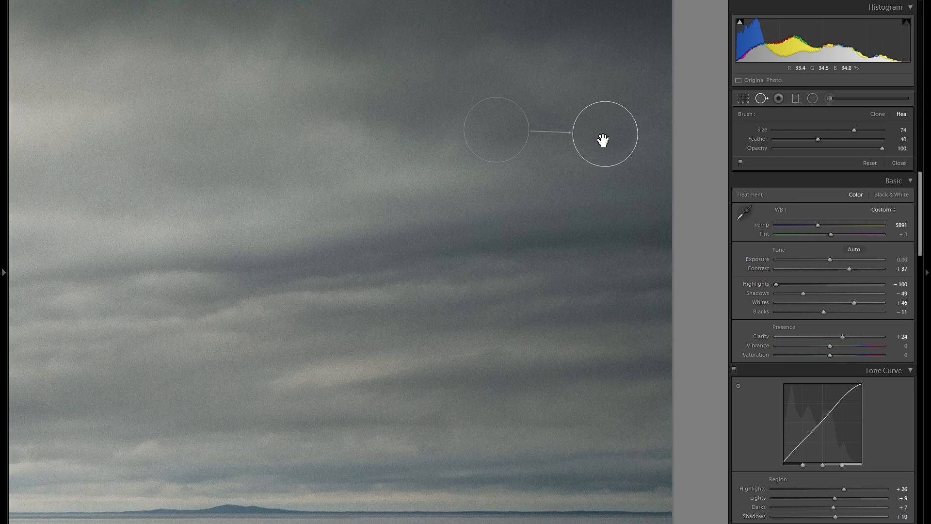
left_click(602, 141)
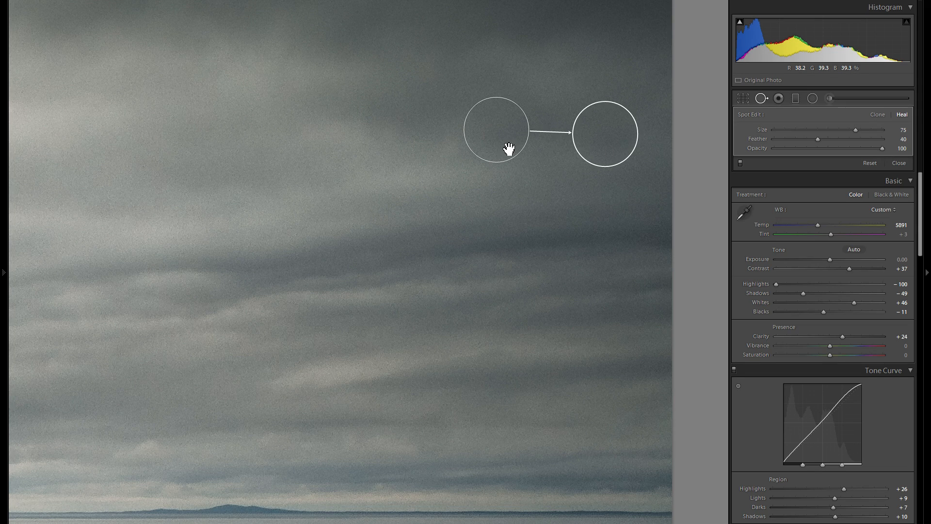
mouse_move(505, 146)
left_mouse_down()
mouse_move(348, 239)
mouse_move(314, 228)
mouse_move(307, 266)
left_mouse_up()
left_click_drag(307, 266, 320, 267)
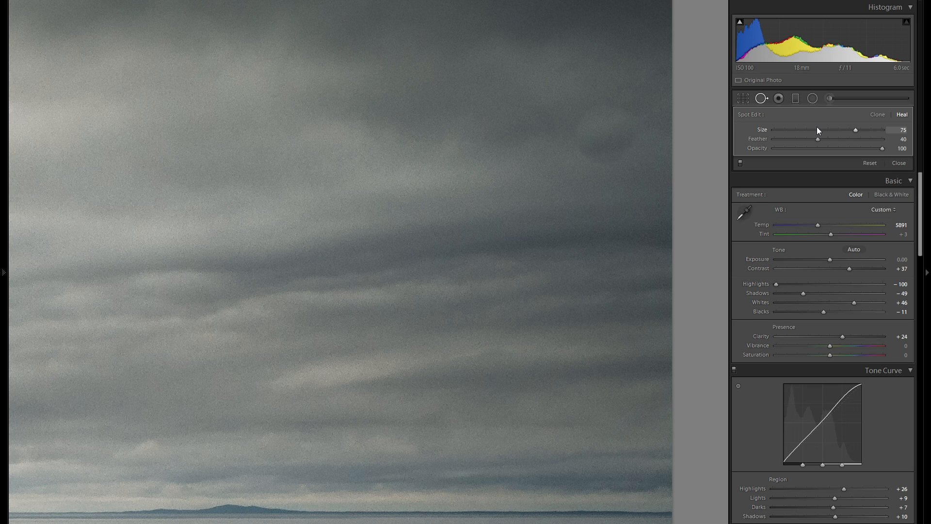
right_click(626, 137)
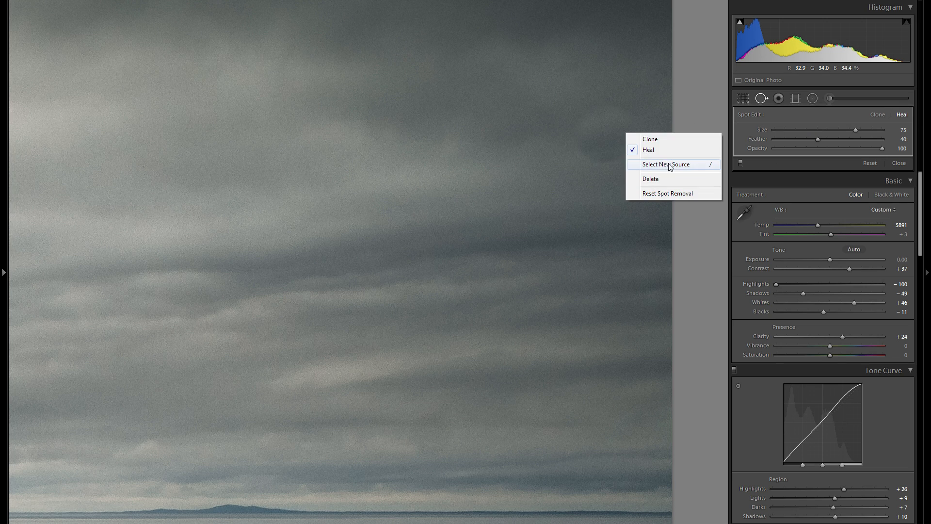
left_click(670, 165)
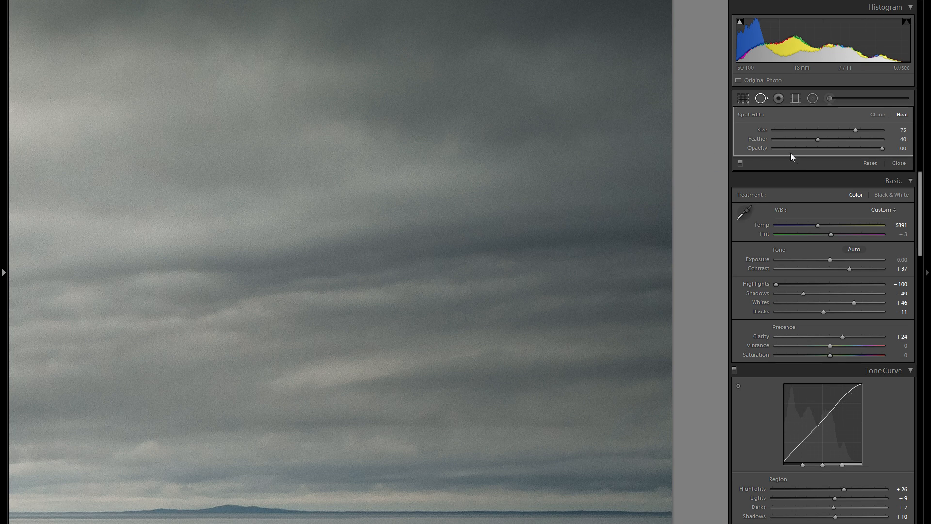
right_click(607, 150)
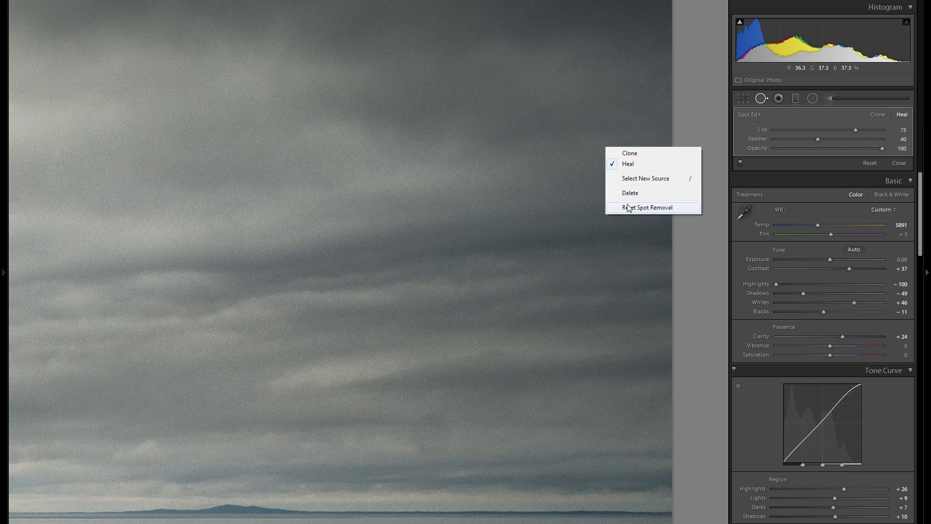
left_click(625, 193)
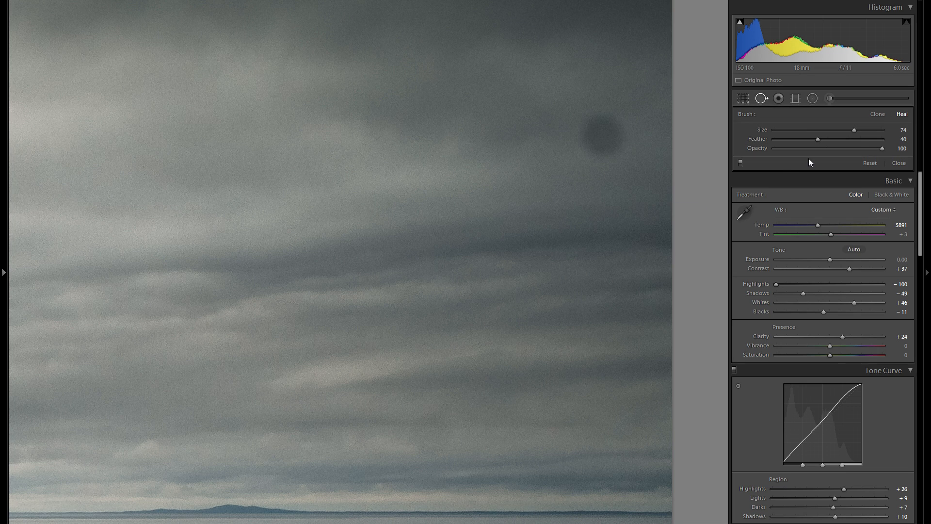
key("ctrl+z")
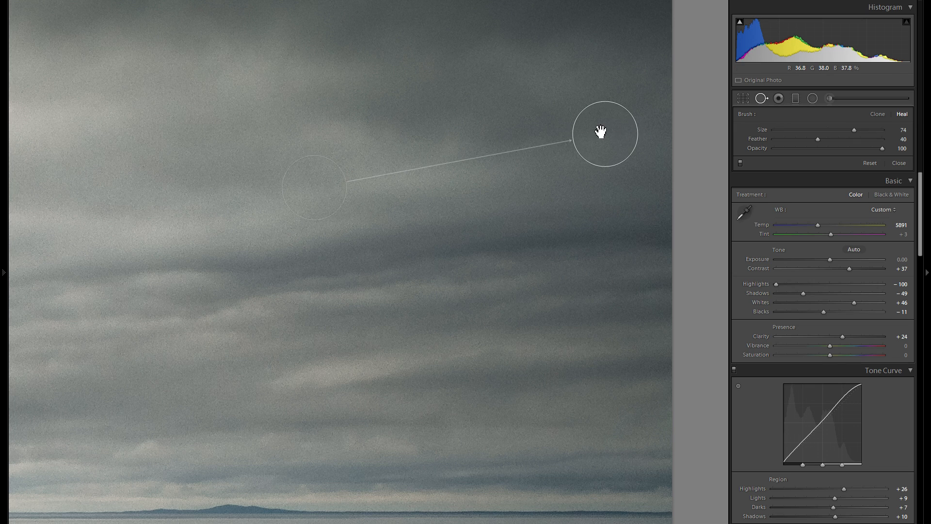
Paint a size 18 Heal stroke along the upper power line over the sea and delete that stroke
left_click(761, 98)
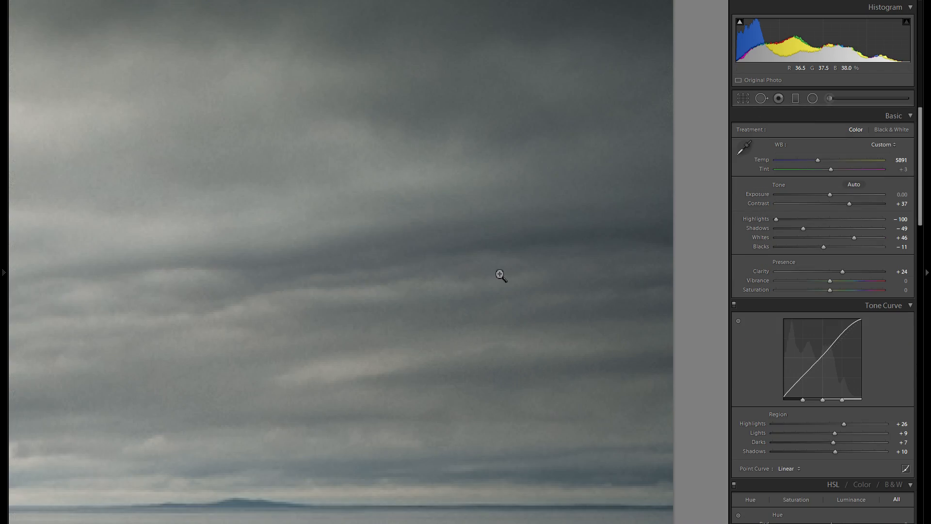
left_click(452, 314)
key("q")
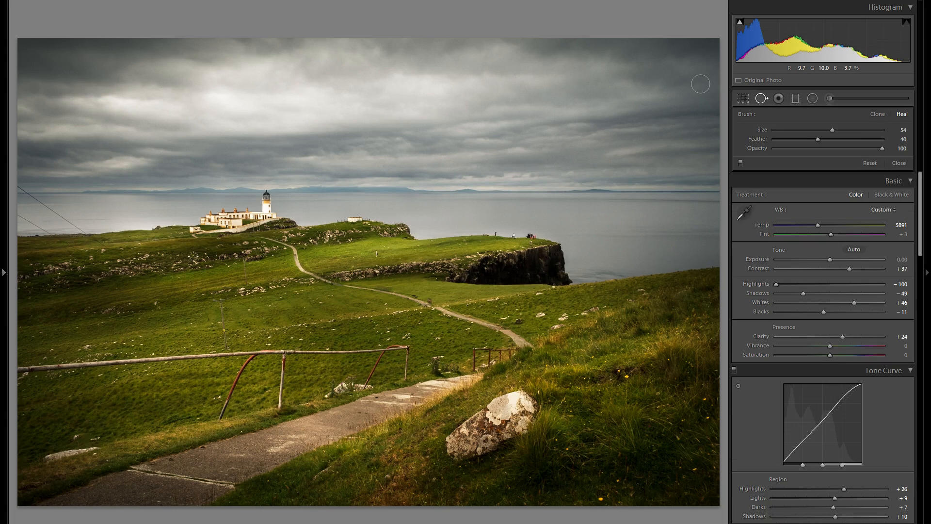
left_click(55, 222)
left_click_drag(234, 285, 267, 297)
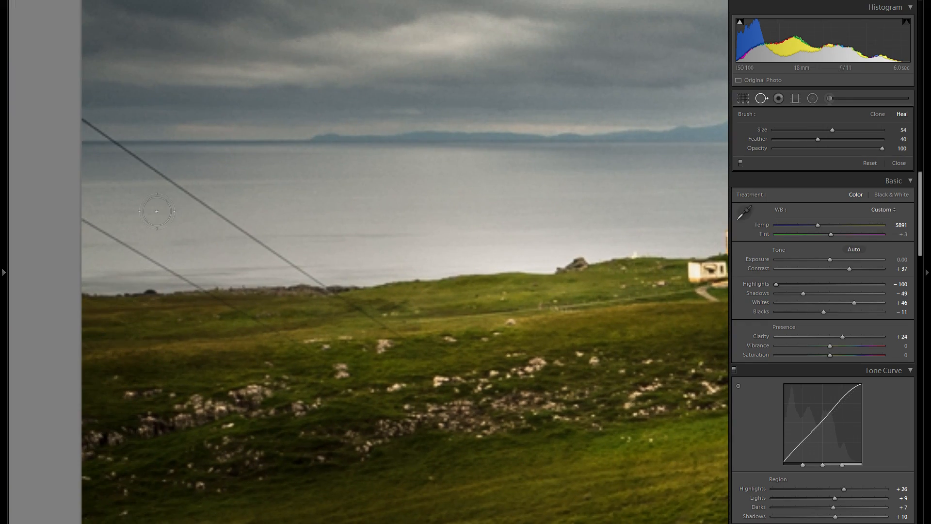
scroll(358, 308, "down", 4)
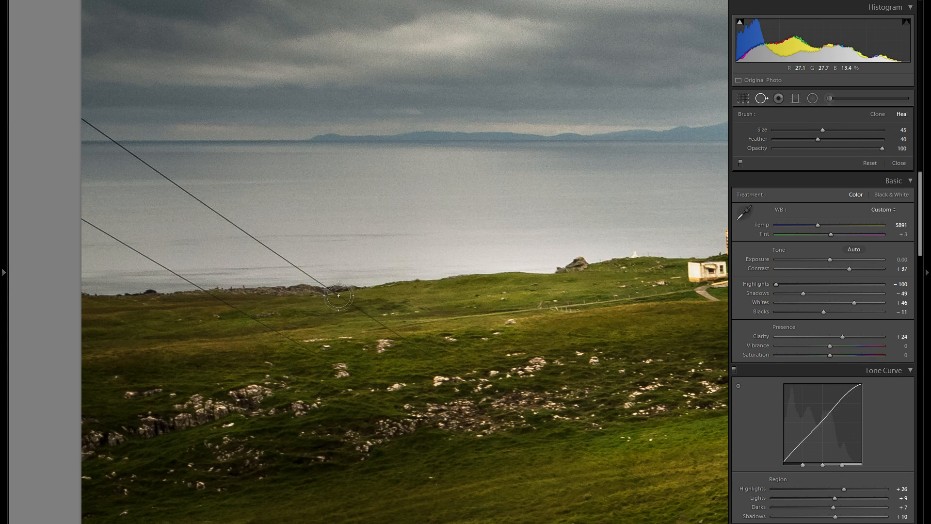
scroll(462, 373, "down", 3)
left_click_drag(460, 373, 88, 125)
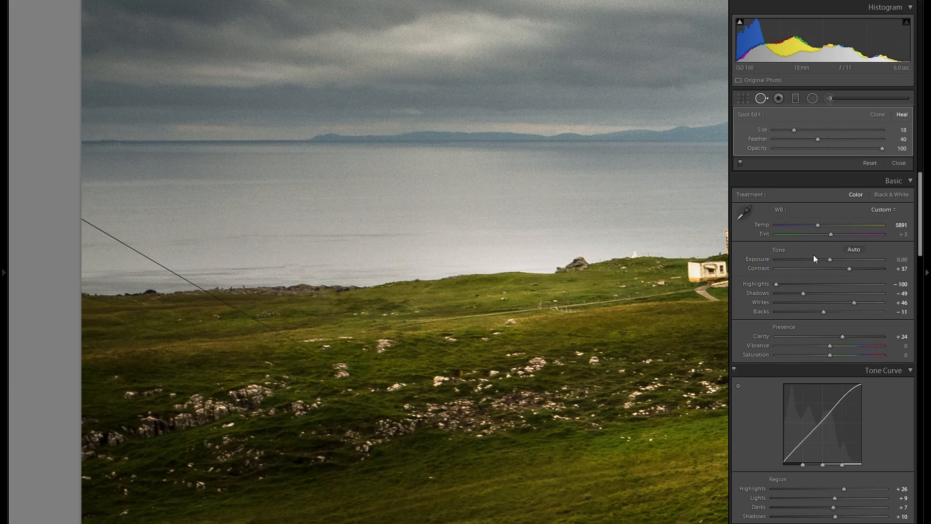
right_click(277, 256)
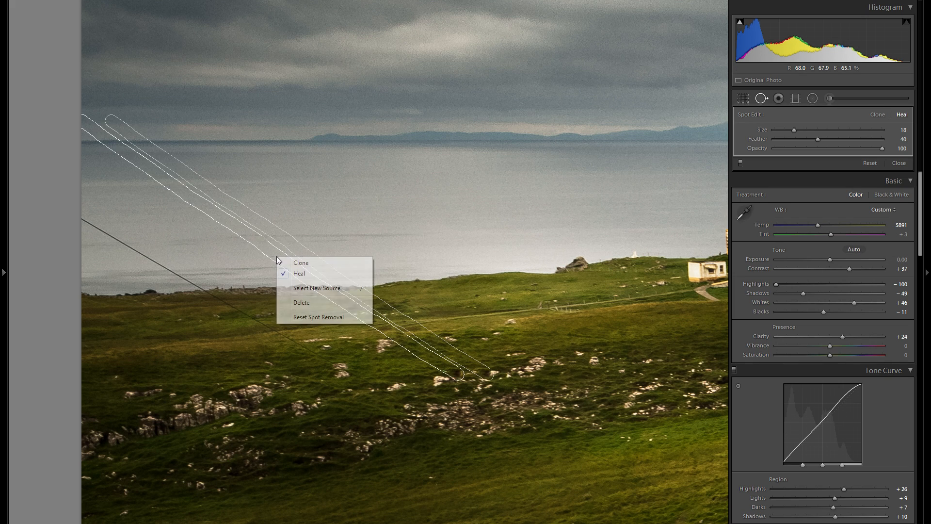
left_click(321, 303)
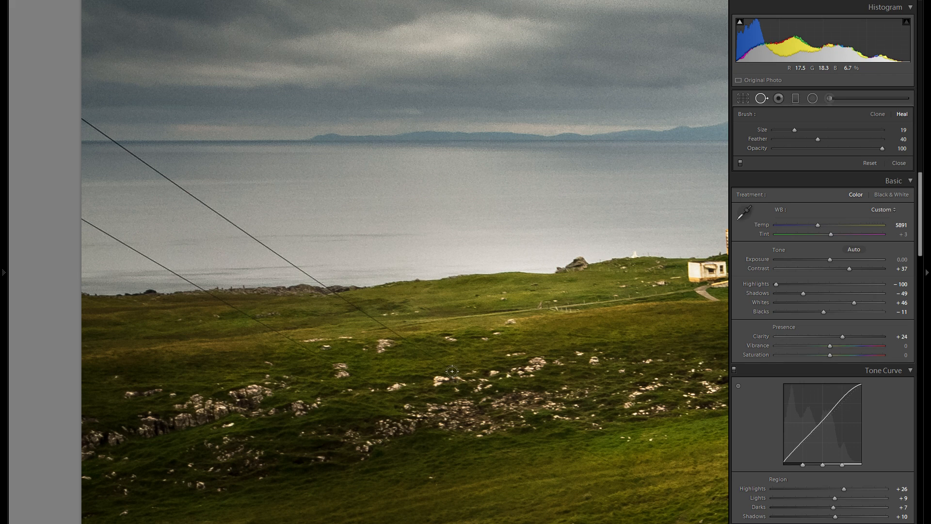
Zoom in further and heal the upper power line near the shoreline with a size 14, feather 78 brush
mouse_move(2, 225)
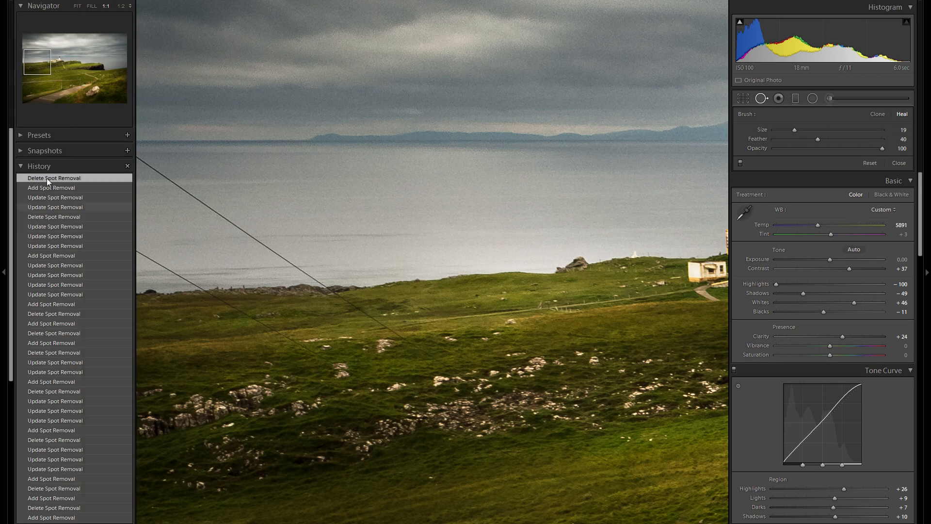
left_click(130, 6)
left_click(120, 74)
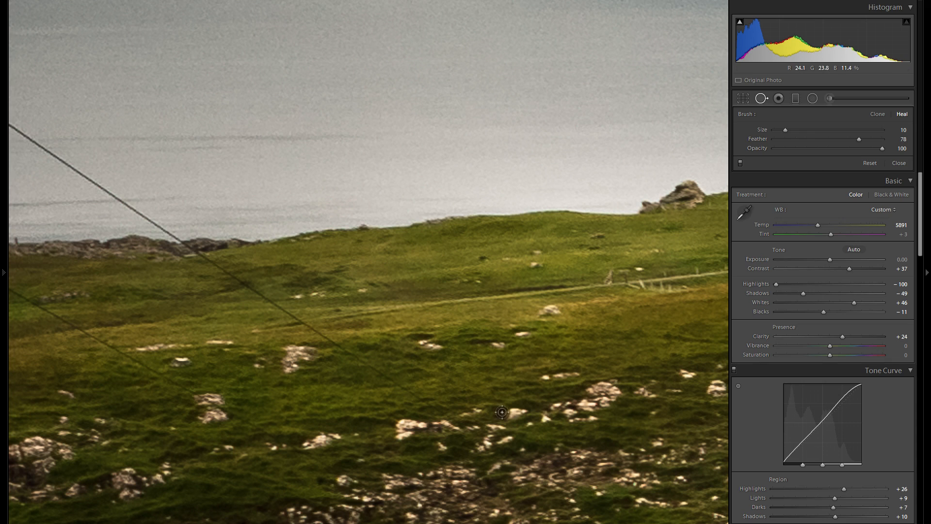
scroll(475, 431, "up", 2)
scroll(472, 440, "up", 2)
left_click_drag(472, 434, 188, 249)
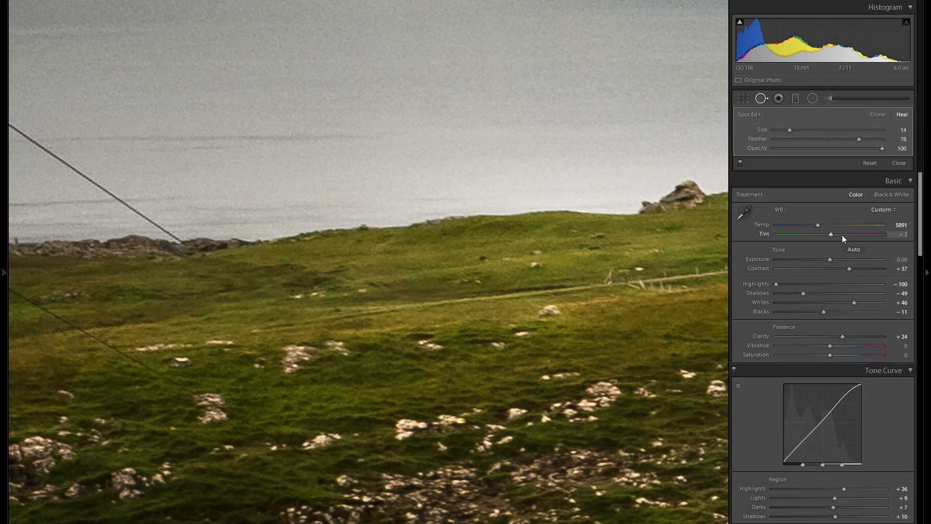
mouse_move(150, 206)
left_mouse_down()
mouse_move(442, 356)
mouse_move(512, 410)
left_mouse_up()
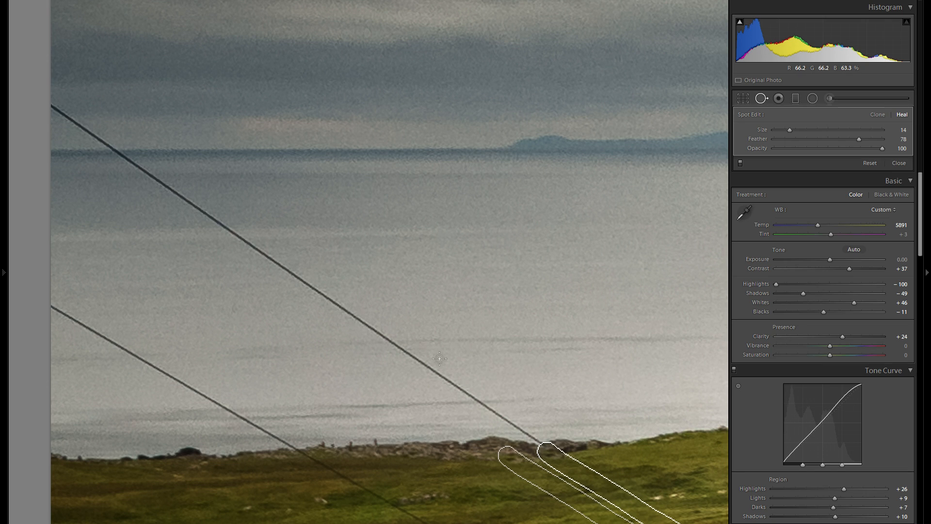
Heal the rest of the upper power line with a size 18 brush and close Spot Removal
scroll(538, 440, "up", 3)
left_click_drag(538, 440, 54, 108)
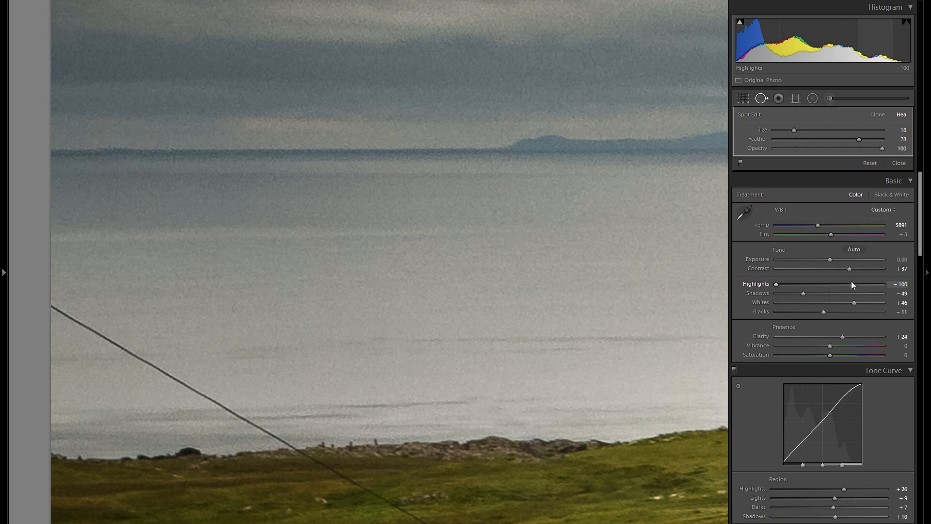
left_click(761, 98)
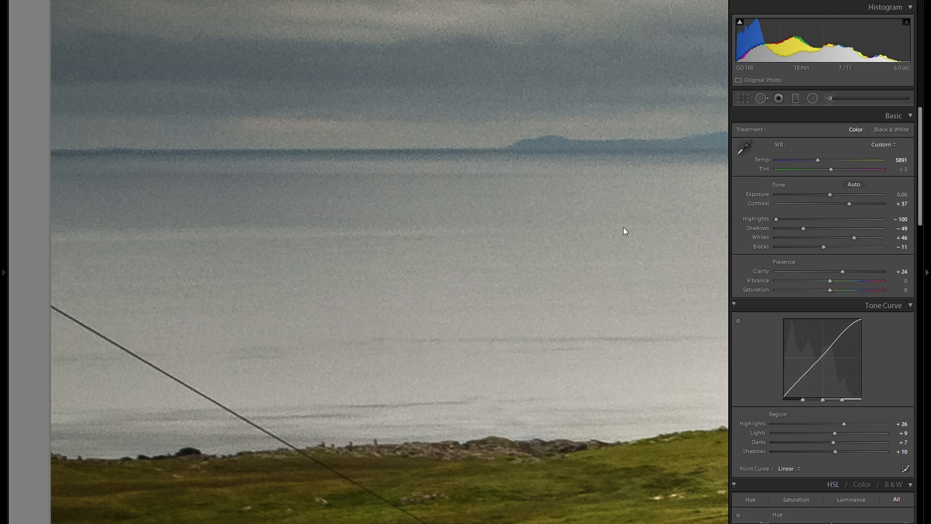
left_click_drag(477, 435, 456, 381)
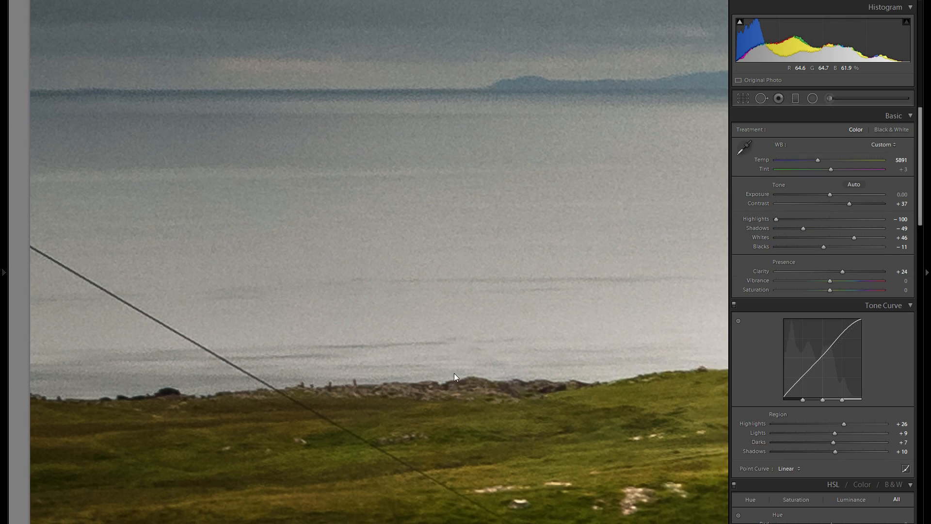
Zoom in on the lower power line at the left edge and heal it from the grass up to the shoreline with a size 18 Heal stroke
left_click(458, 400)
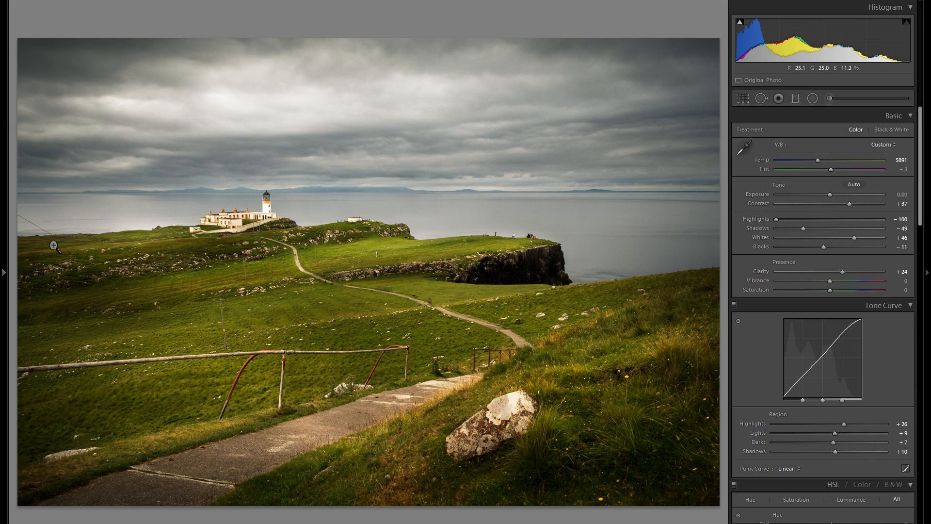
left_click(53, 246)
left_click(762, 98)
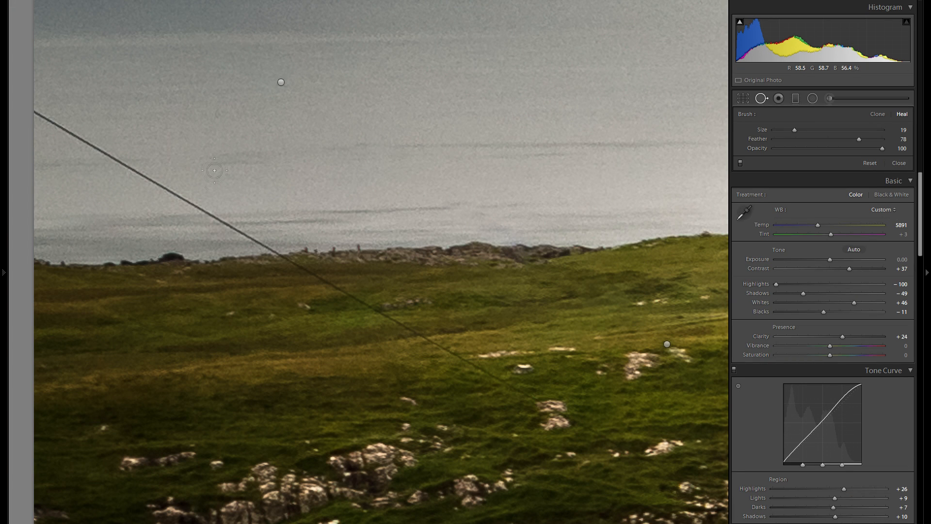
left_click_drag(513, 370, 426, 343)
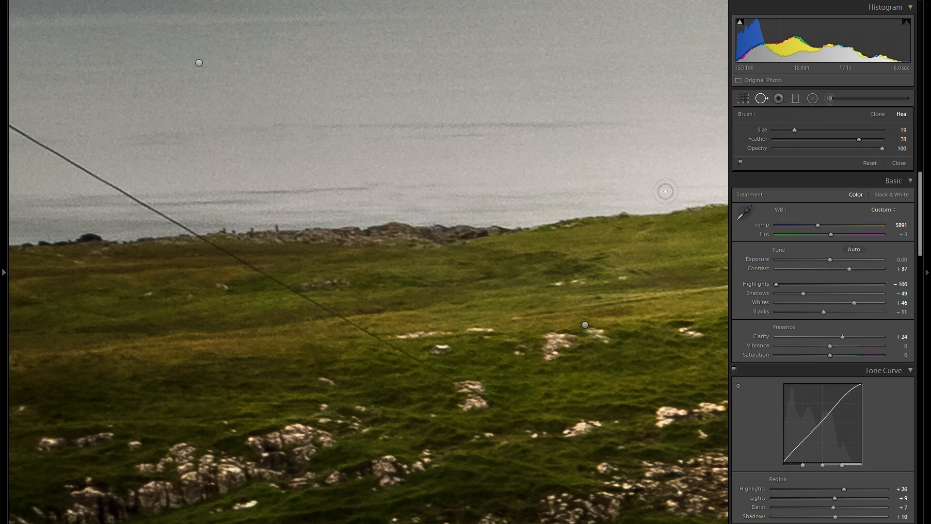
mouse_move(615, 465)
left_mouse_down()
mouse_move(394, 353)
mouse_move(201, 239)
left_mouse_up()
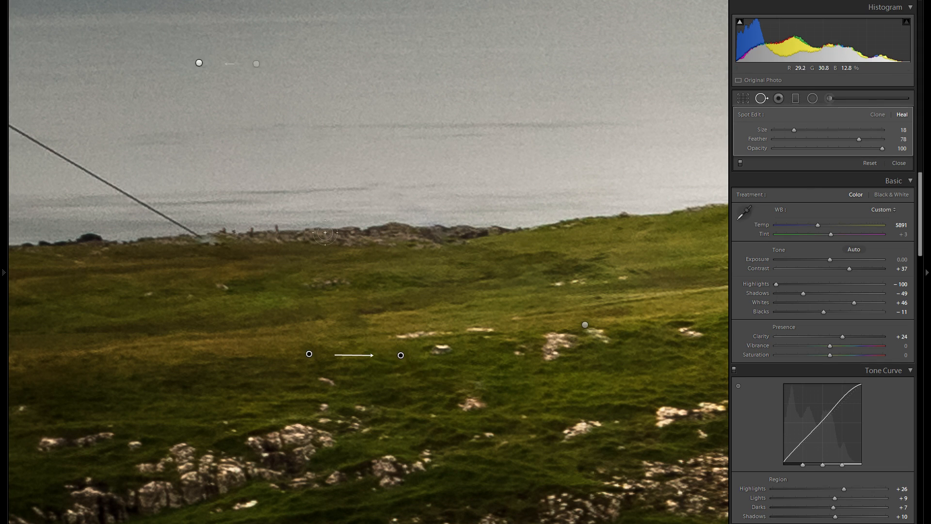
Heal the lower power line's continuation over the sea with a second stroke and close Spot Removal
left_click_drag(228, 220, 518, 374)
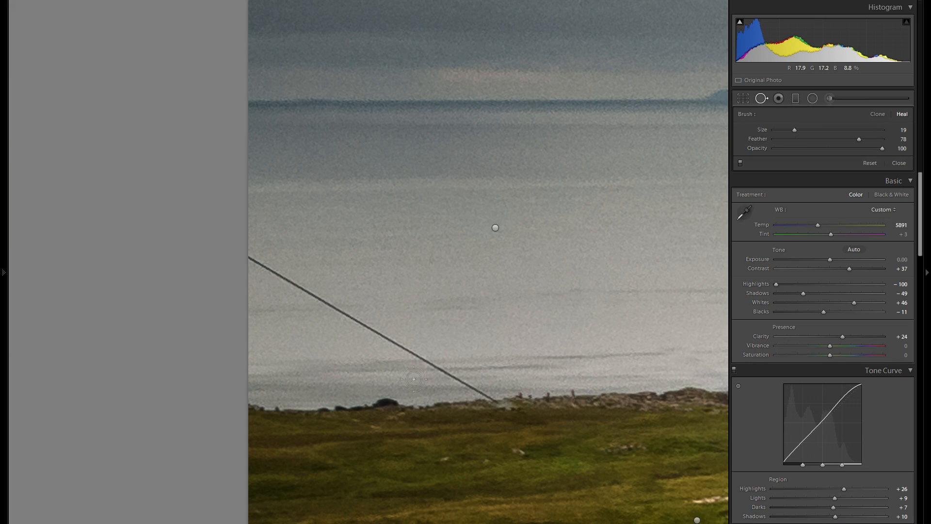
left_click_drag(256, 263, 487, 395)
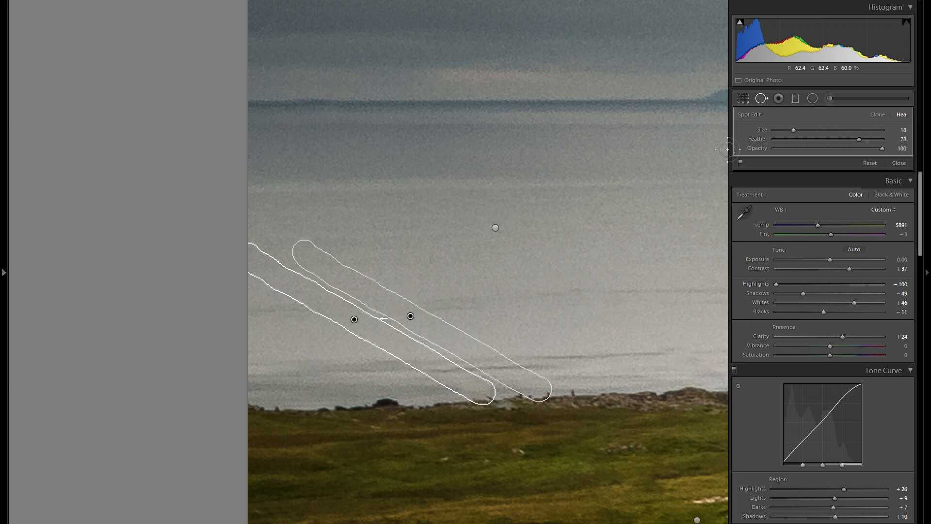
left_click(761, 98)
Zoom in and inspect the healed shoreline area where the lower power line met the coast
left_click(600, 314)
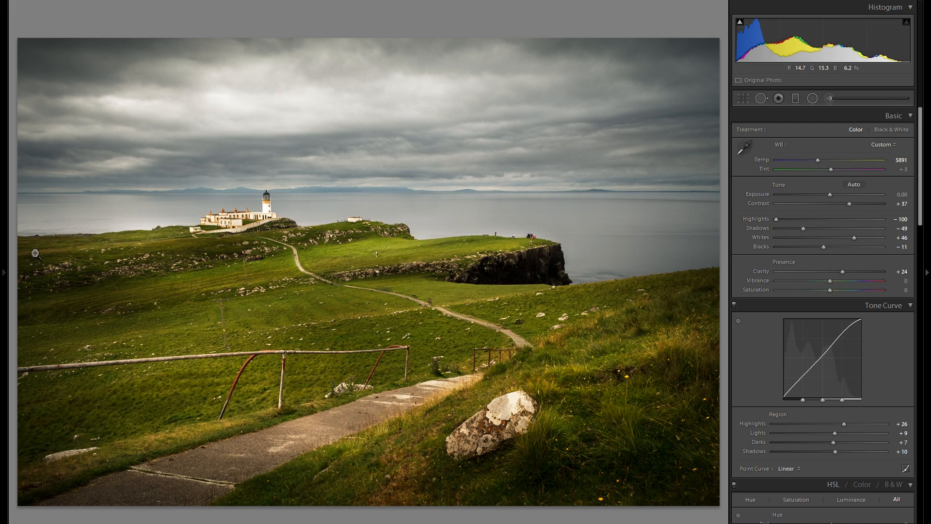
mouse_move(7, 269)
left_click(35, 239)
left_click_drag(36, 239, 223, 280)
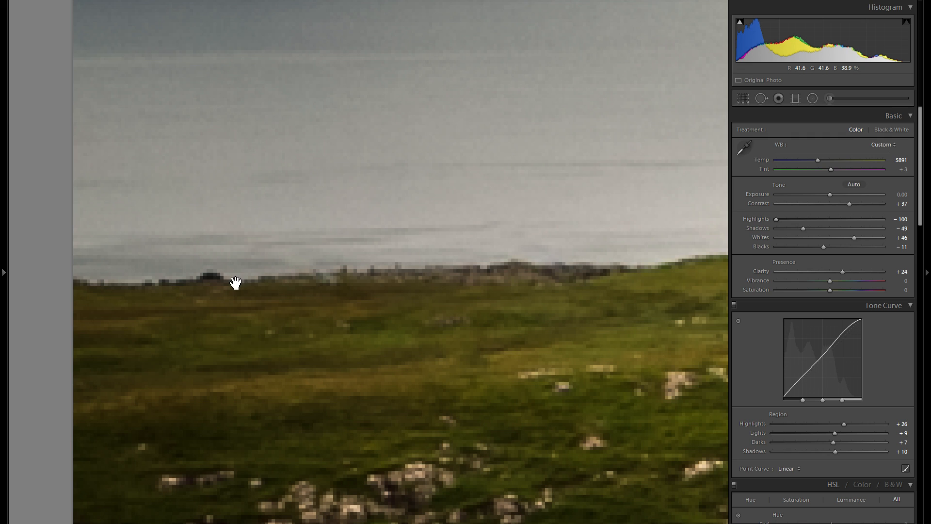
left_click_drag(292, 212, 283, 249)
left_click_drag(212, 249, 245, 329)
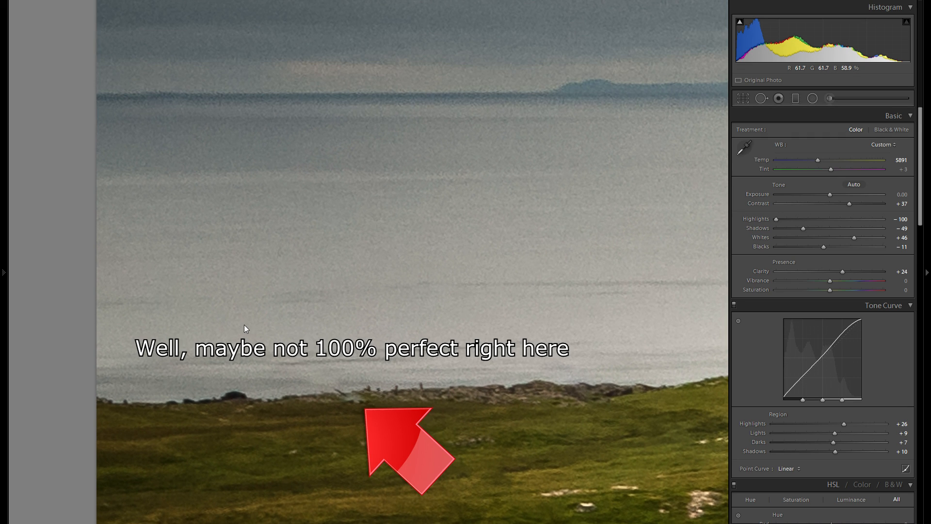
left_click(406, 335)
Compare an earlier Delete Spot Removal history state with the latest state, then hide the history panel
left_click(4, 274)
scroll(82, 315, "down", 10)
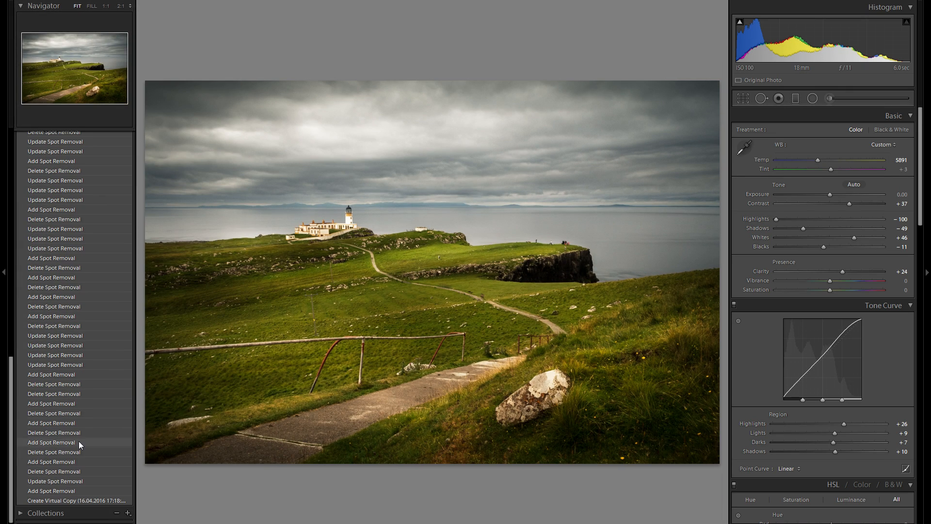
left_click(66, 324)
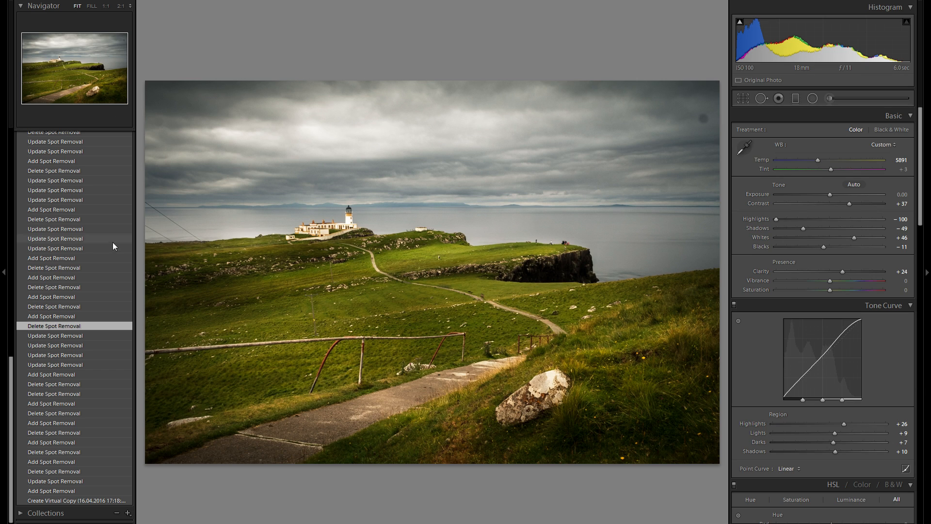
scroll(90, 247, "up", 10)
left_click(91, 178)
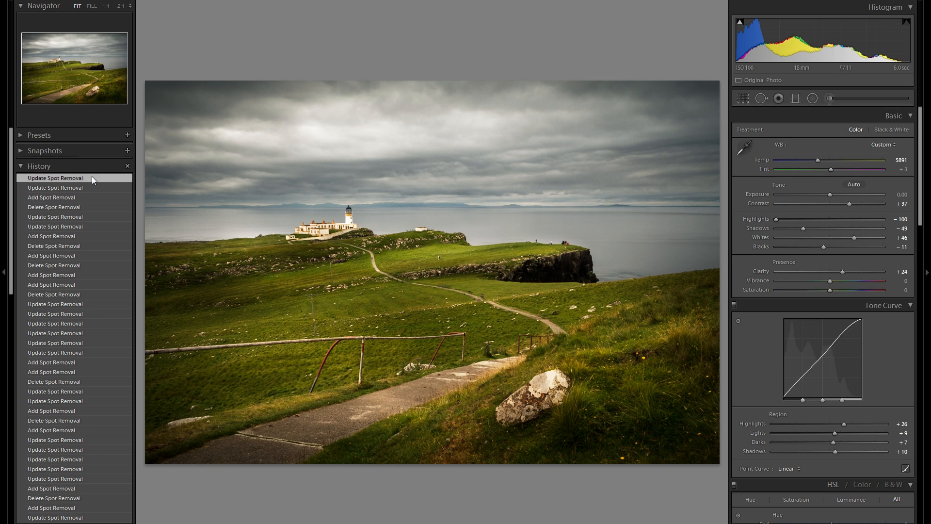
left_click(5, 223)
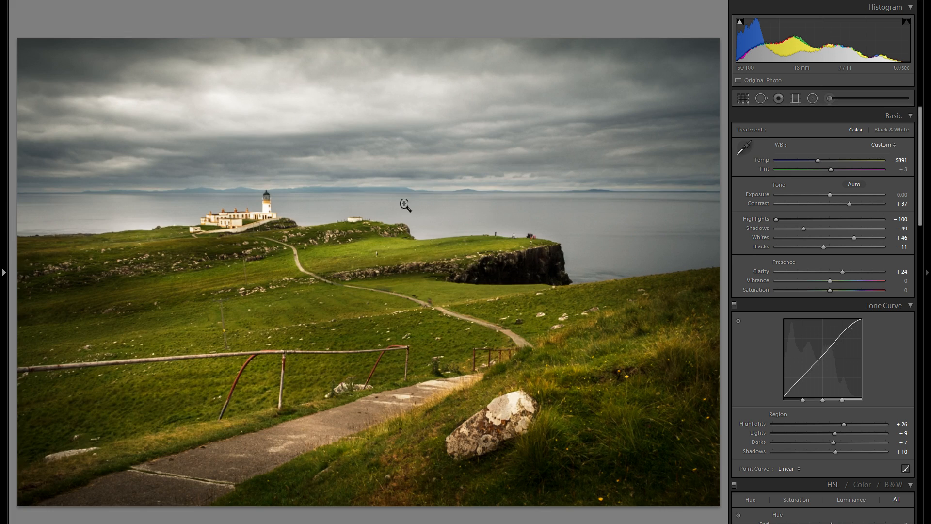
Reopen Spot Removal, switch to the next photo of the cow and zoom into its yellow ear tag
left_click(762, 99)
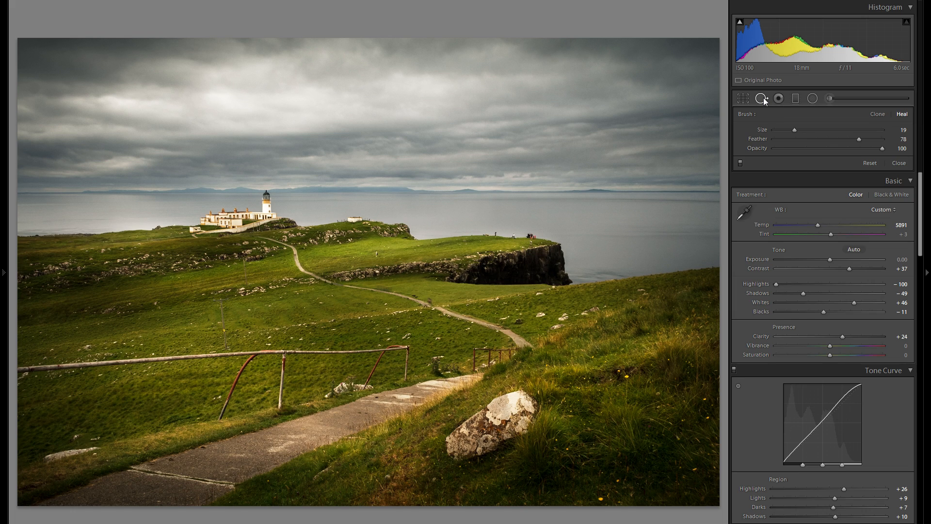
key("Right")
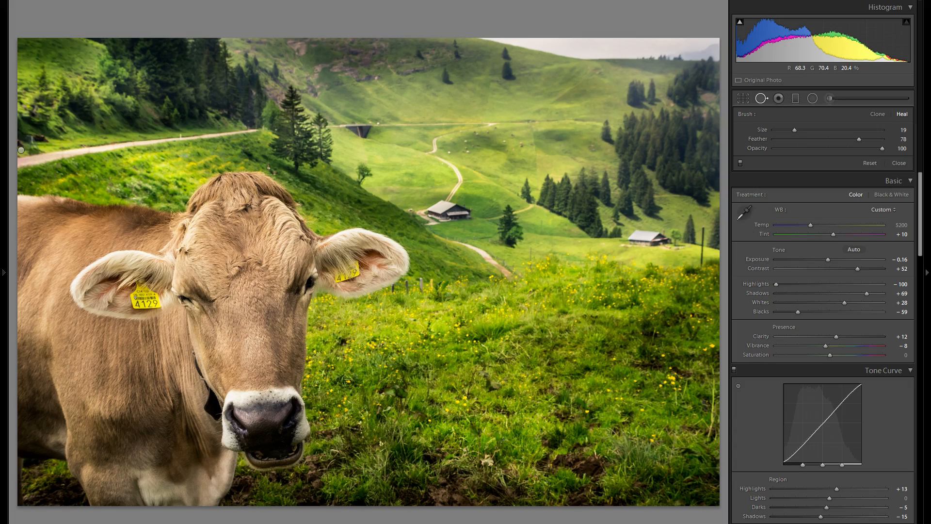
left_click(137, 299)
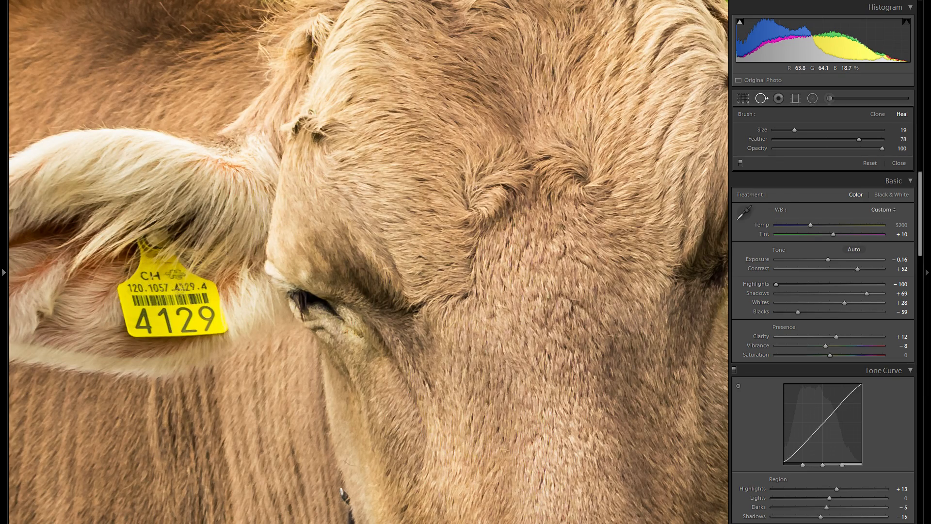
left_click(371, 291)
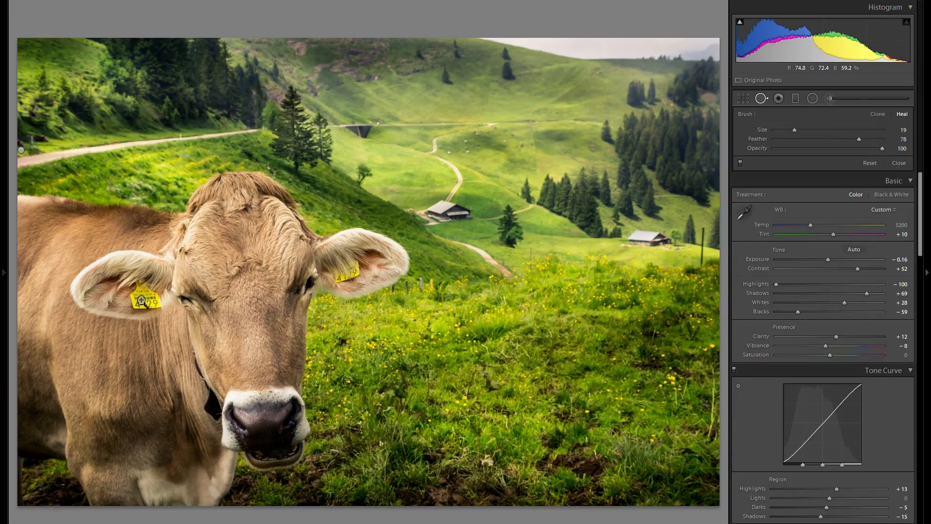
left_click(140, 302)
left_click_drag(154, 304, 206, 306)
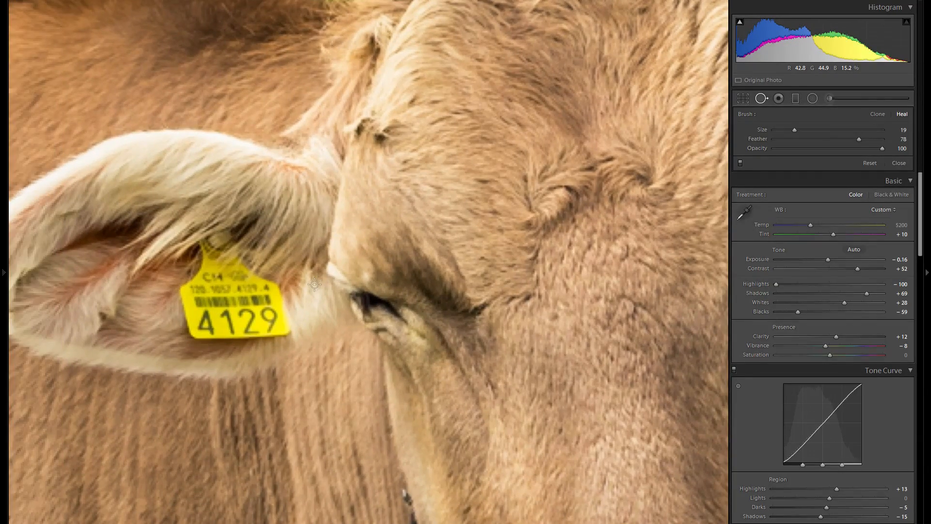
Set the Heal brush to size 80 and feather 38
left_click_drag(794, 130, 865, 130)
left_click(815, 139)
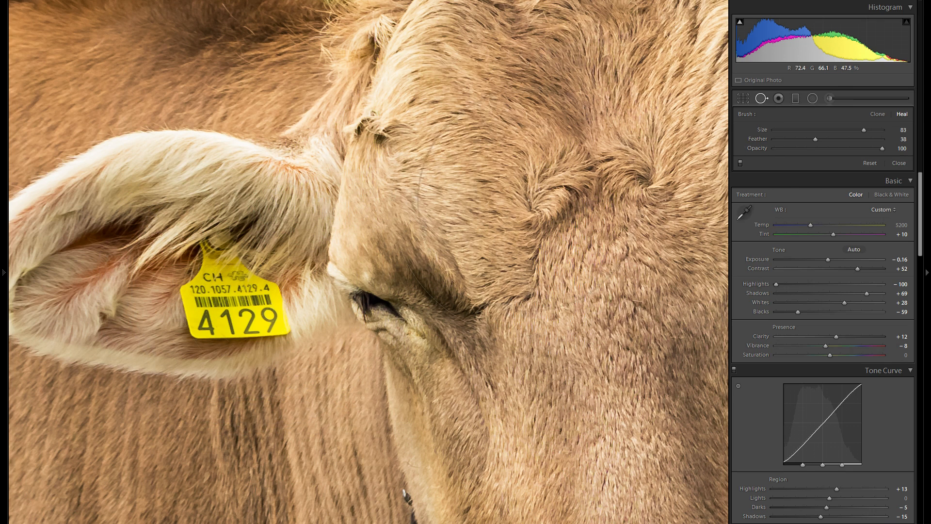
left_click(844, 130)
left_click_drag(844, 132, 857, 130)
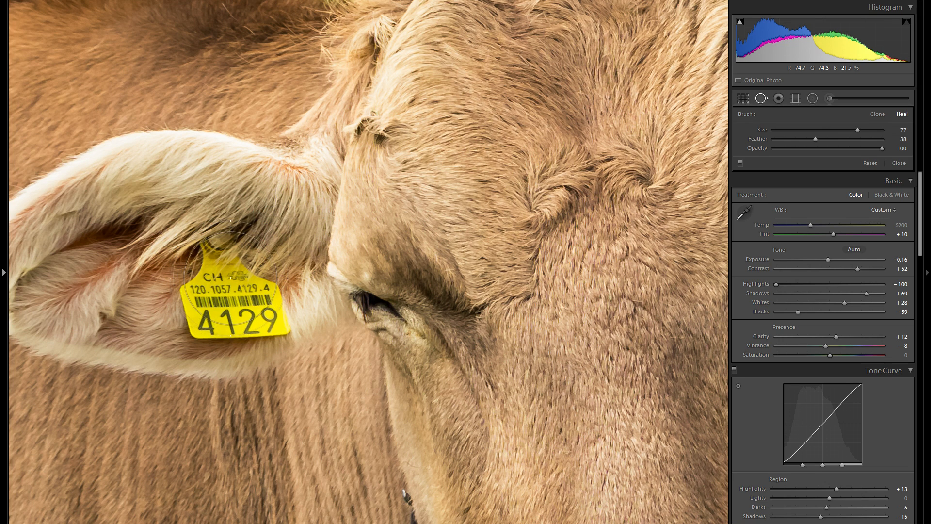
scroll(229, 282, "up", 4)
scroll(229, 289, "up", 1)
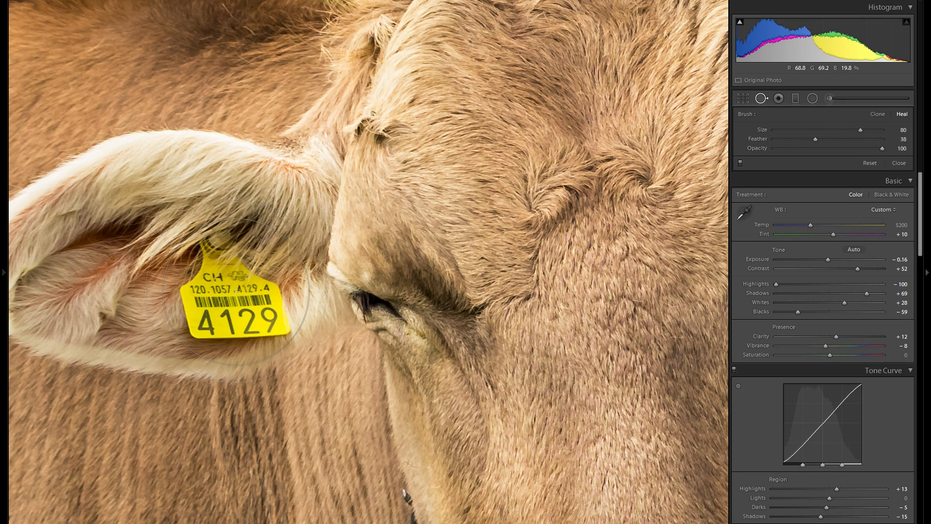
Heal the whole ear tag with one spot, choose a new source for it, and delete that spot
left_click(236, 291)
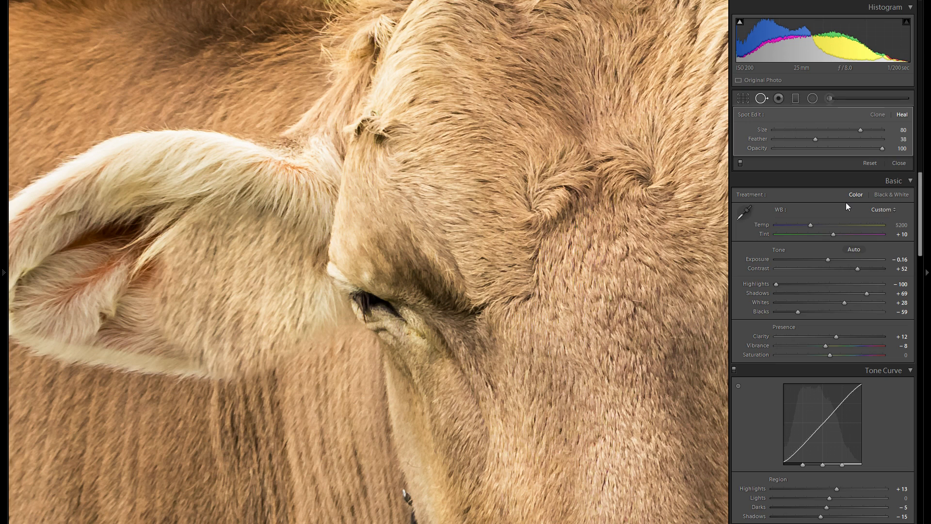
key("slash")
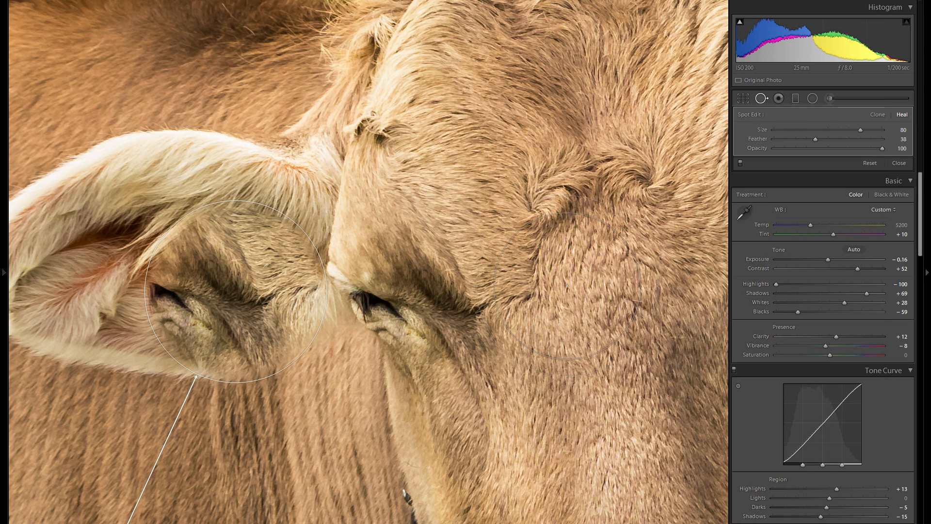
right_click(243, 292)
left_click(260, 335)
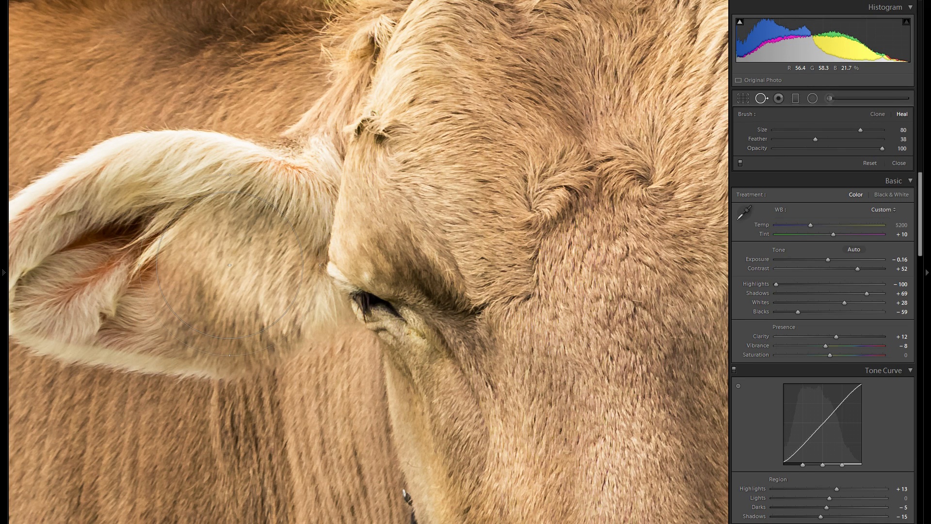
Reduce the brush to size 75, heal the top of the ear tag with a spot, and choose a new source for it
scroll(247, 271, "down", 1)
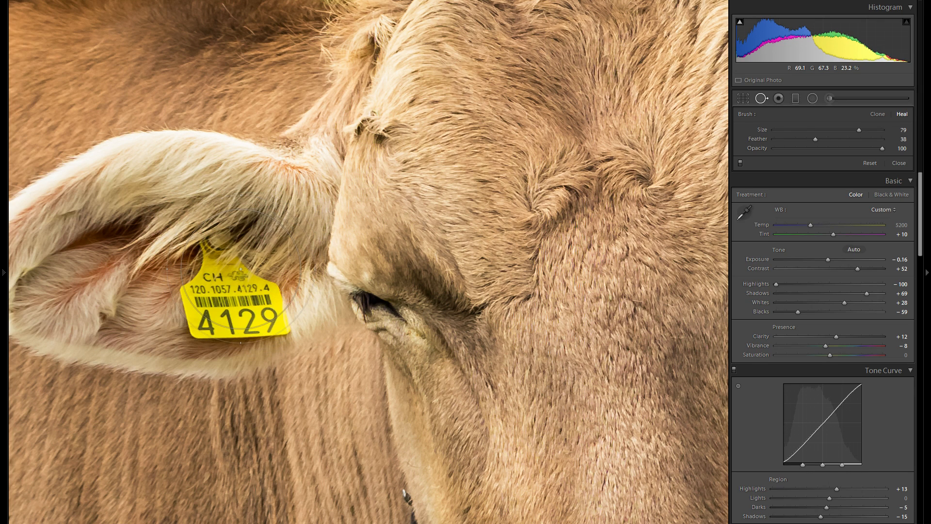
mouse_move(859, 130)
left_mouse_down()
mouse_move(831, 129)
mouse_move(839, 129)
left_mouse_up()
scroll(221, 252, "up", 3)
left_click(224, 253)
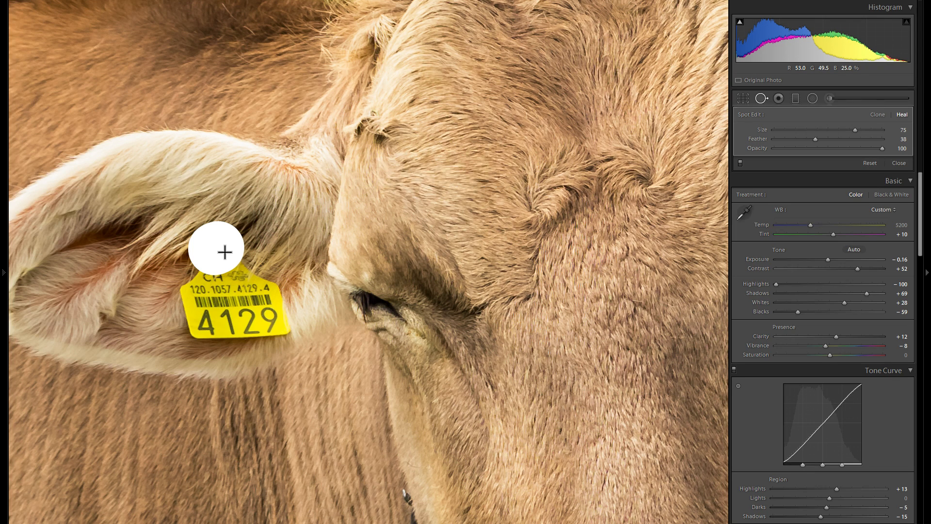
left_click_drag(225, 252, 245, 256)
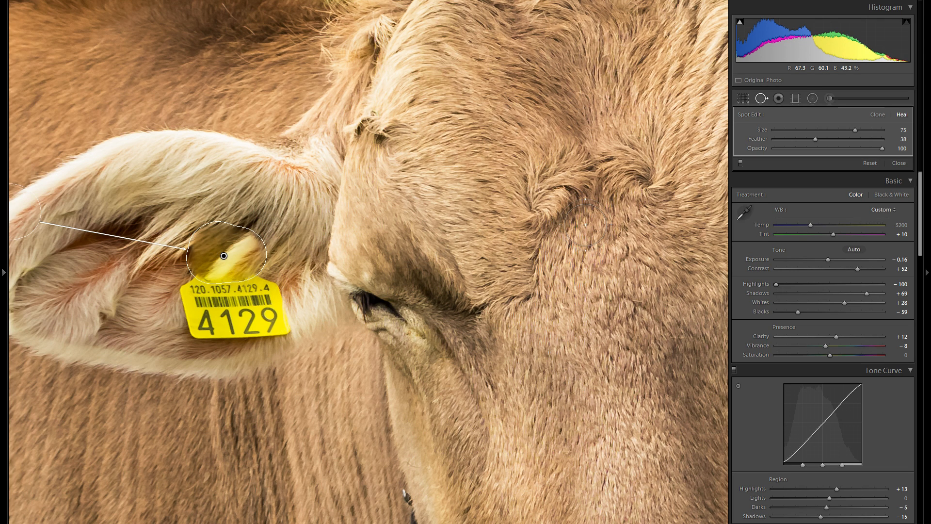
key("slash")
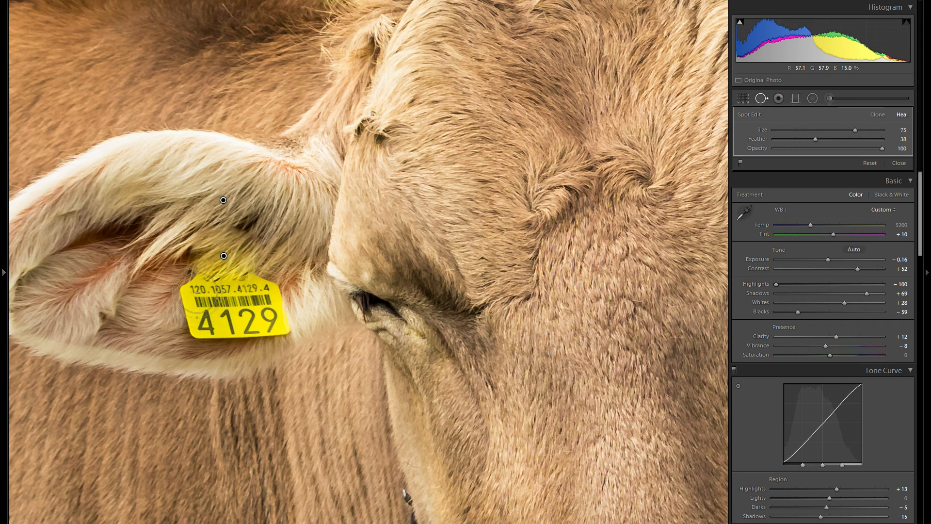
Heal the middle of the ear tag with a horizontal stroke and cycle to new heal sources
left_click_drag(197, 291, 267, 294)
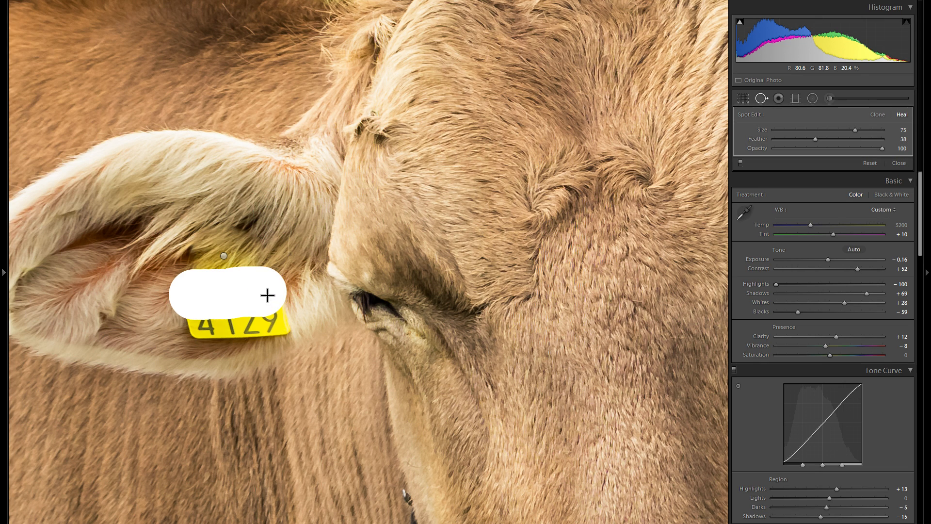
left_click_drag(267, 295, 267, 294)
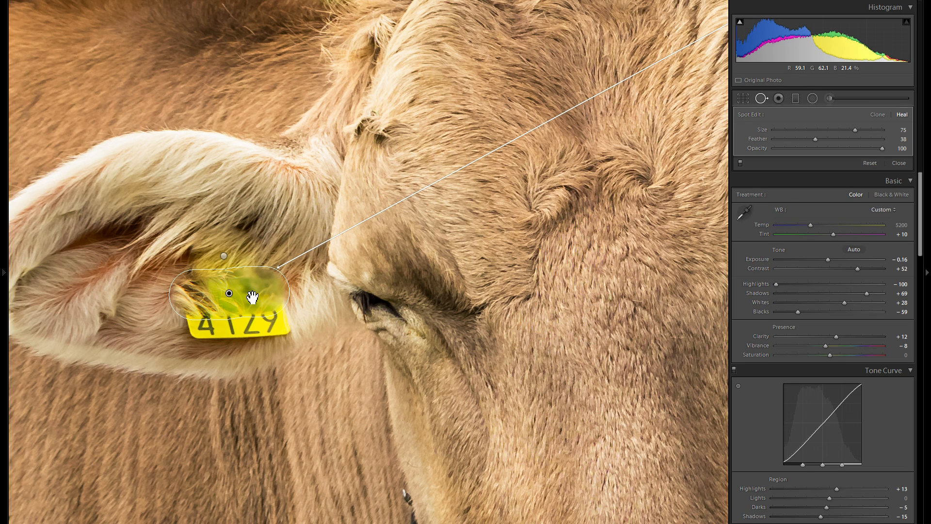
key("slash")
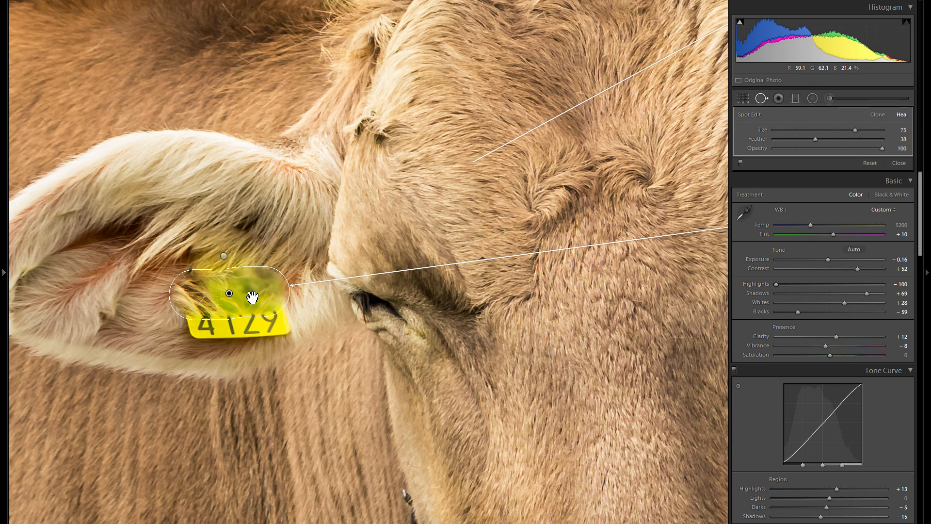
key("slash")
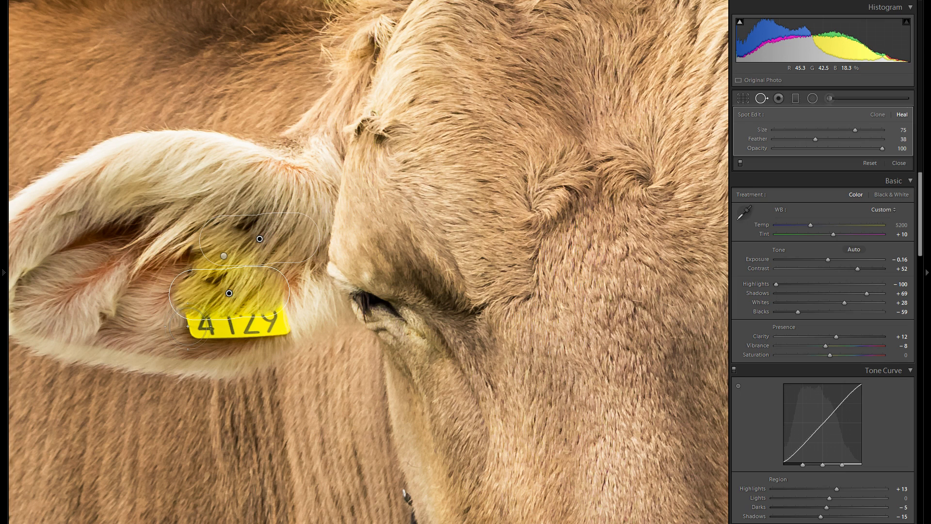
Heal the remaining lower part of the ear tag with a size 69 stroke
left_click_drag(187, 326, 209, 333)
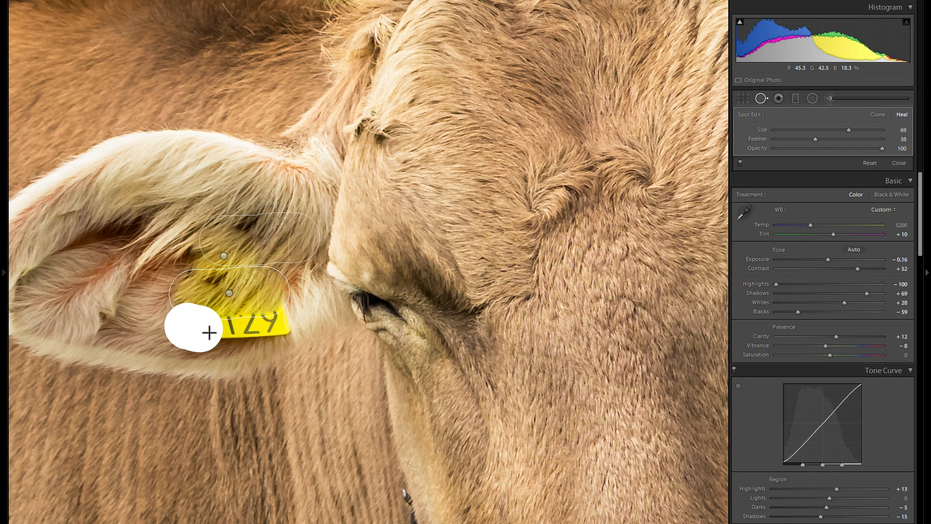
left_click_drag(209, 333, 225, 331)
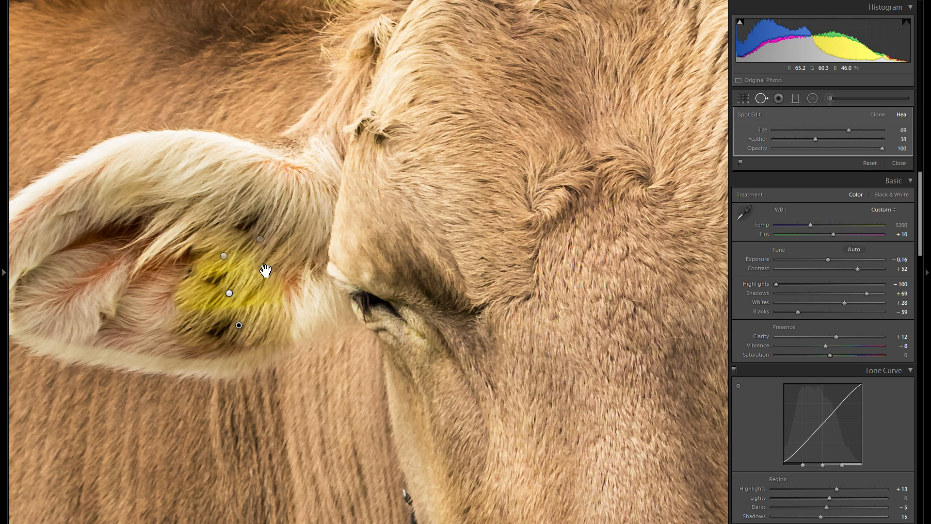
Desaturate the yellow ear tag with a size 12 Adjustment Brush stroke at saturation -47, resetting its temperature to 0
left_click(230, 294)
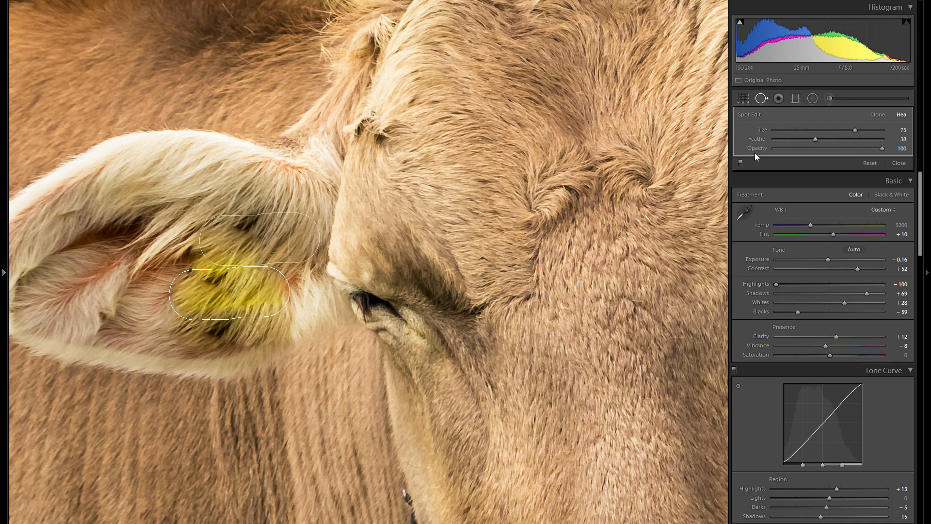
left_click(829, 98)
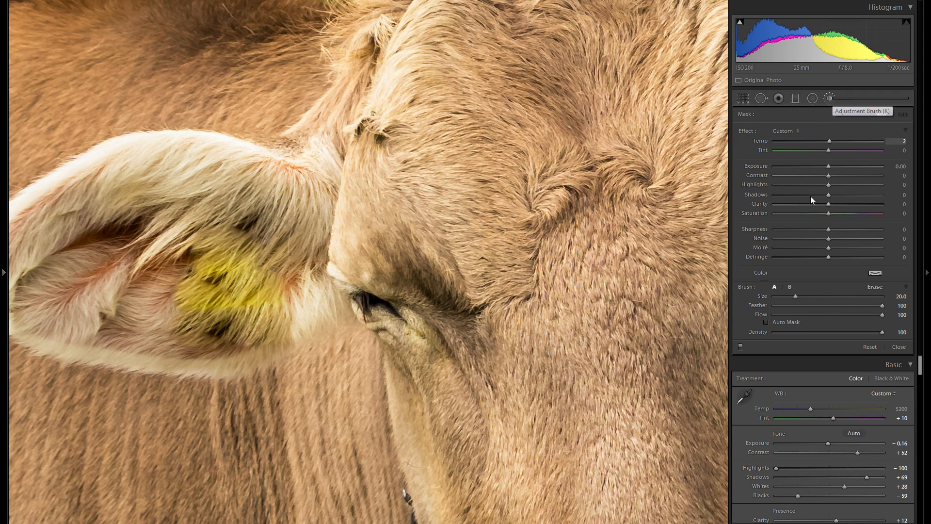
left_click(803, 214)
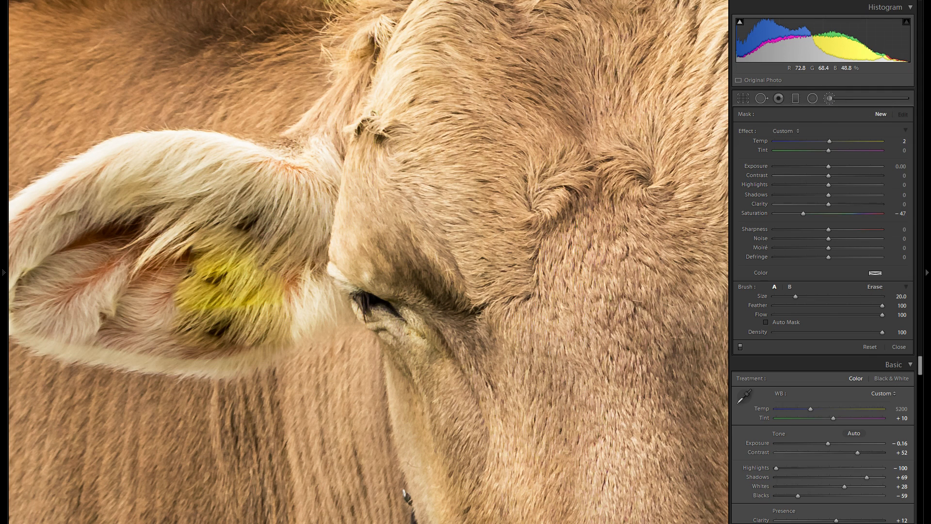
scroll(226, 250, "down", 7)
mouse_move(258, 277)
left_mouse_down()
mouse_move(169, 261)
mouse_move(183, 236)
mouse_move(187, 262)
left_mouse_up()
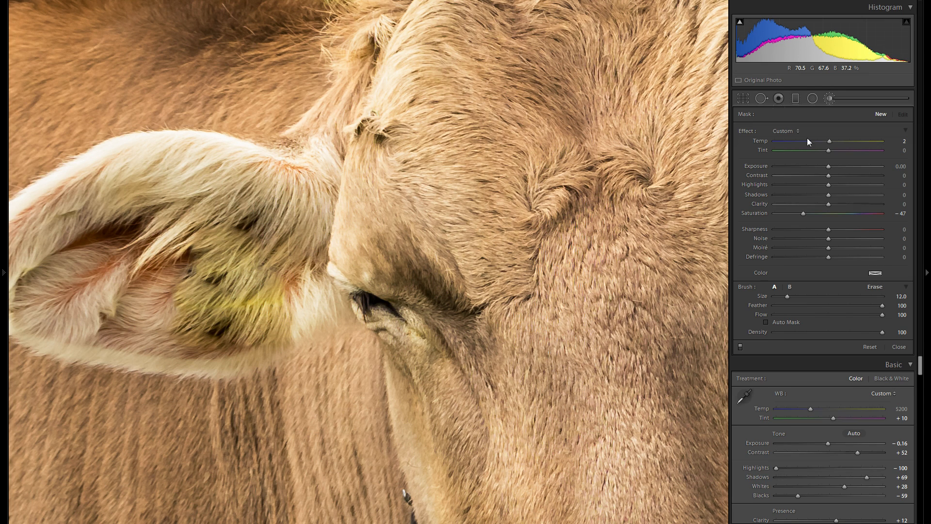
double_click(757, 141)
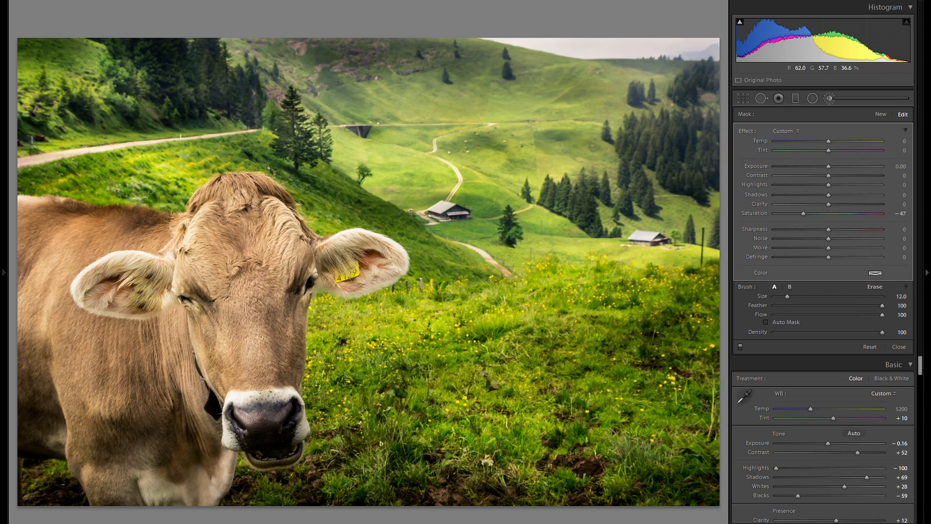
Review the ear's healed spots, zooming out to the full photo and back into the ear
key("z")
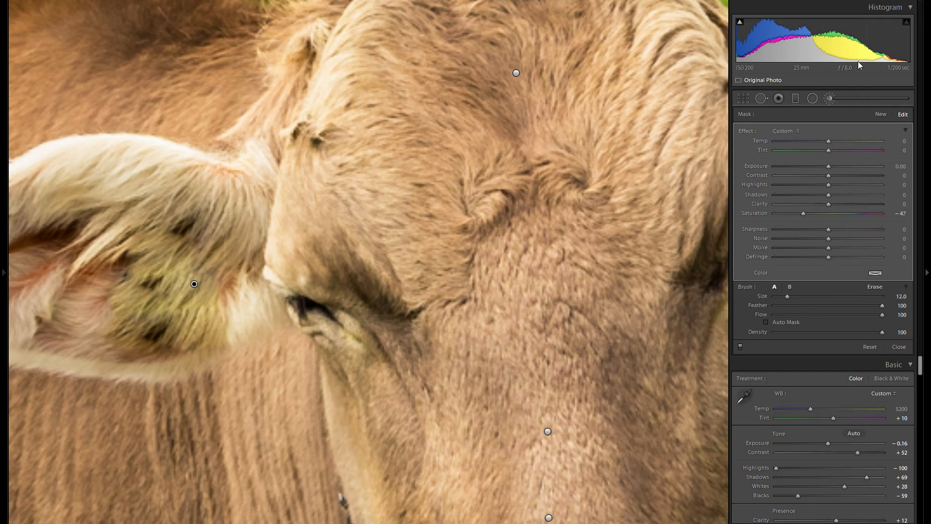
key("q")
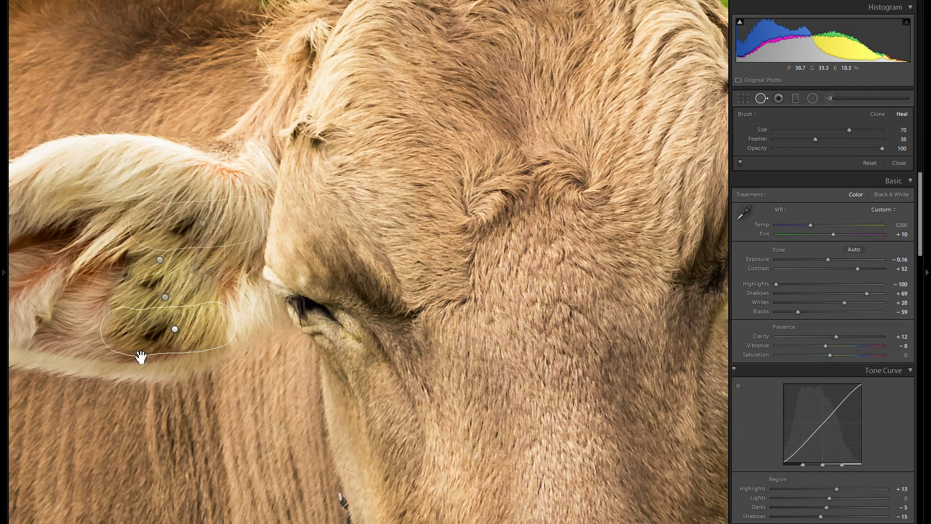
left_click(148, 357)
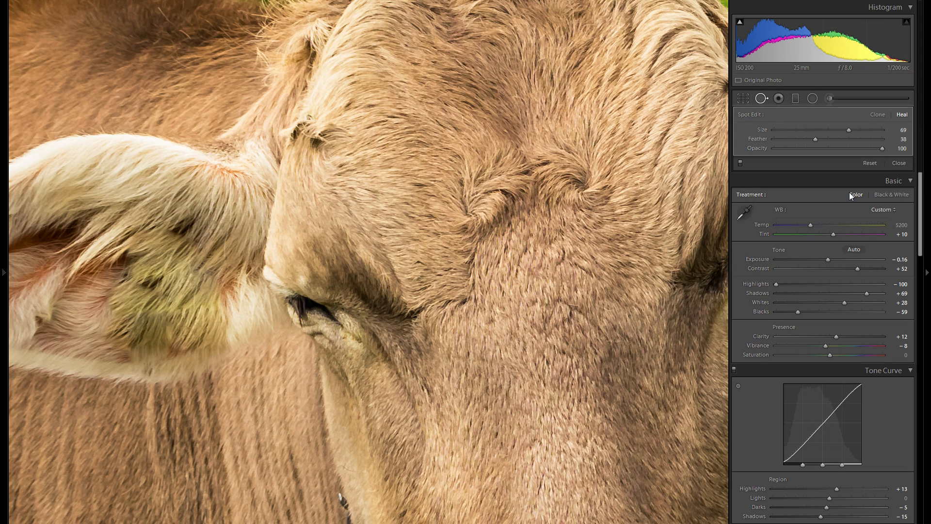
left_click(764, 98)
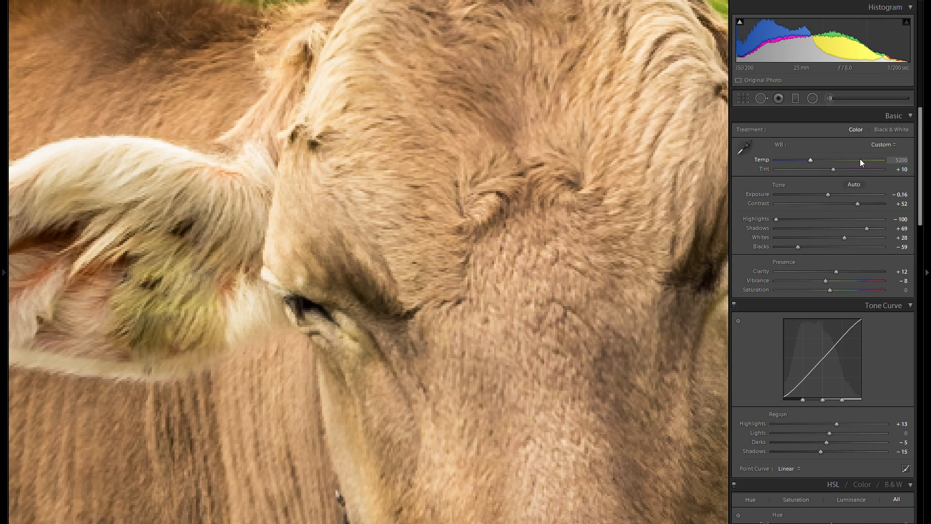
key("z")
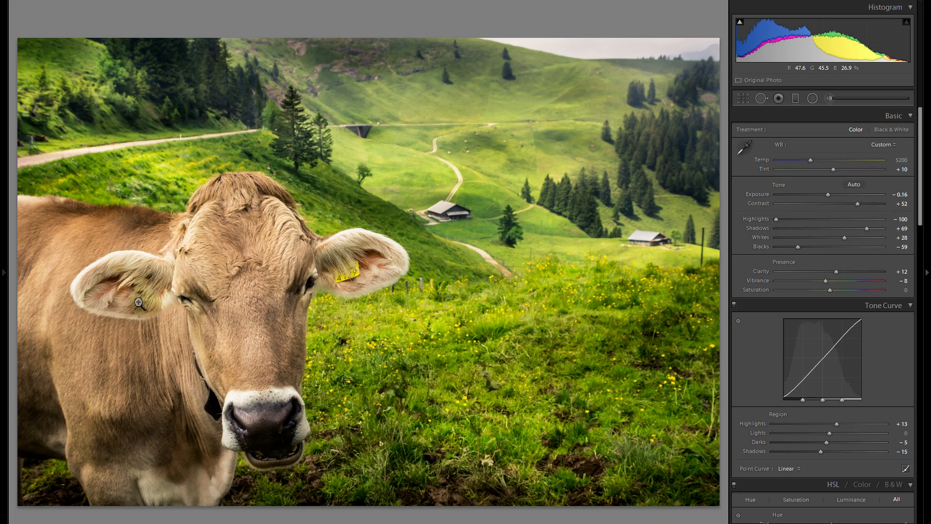
left_click(127, 312)
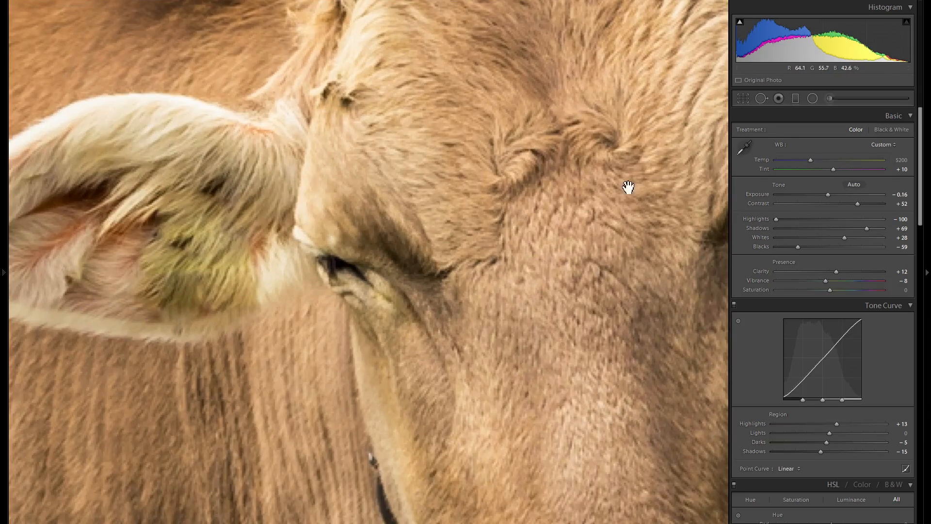
Paint a small size 18 Adjustment Brush stroke on the ear tag with saturation and temperature reset, and set its tint to 26
left_click(826, 99)
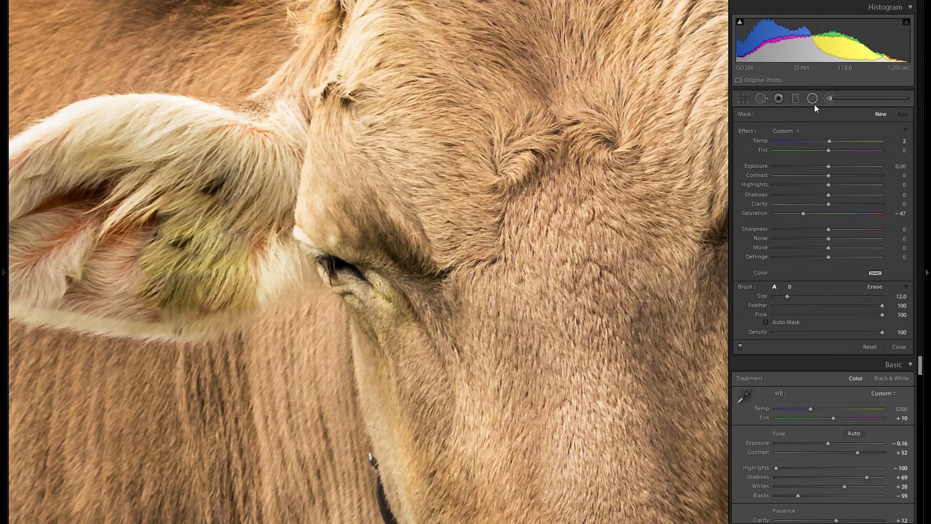
scroll(185, 195, "up", 1)
scroll(194, 233, "up", 2)
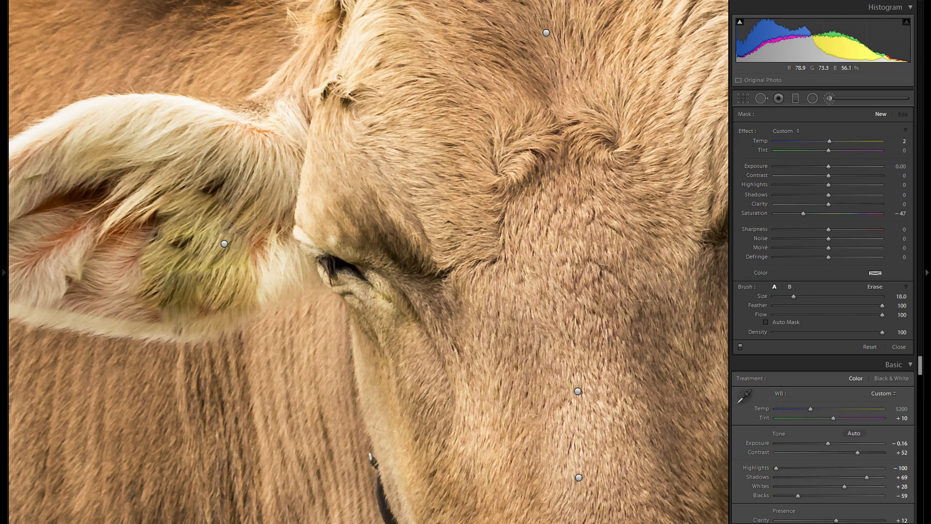
double_click(755, 212)
double_click(760, 141)
left_click_drag(199, 228, 206, 243)
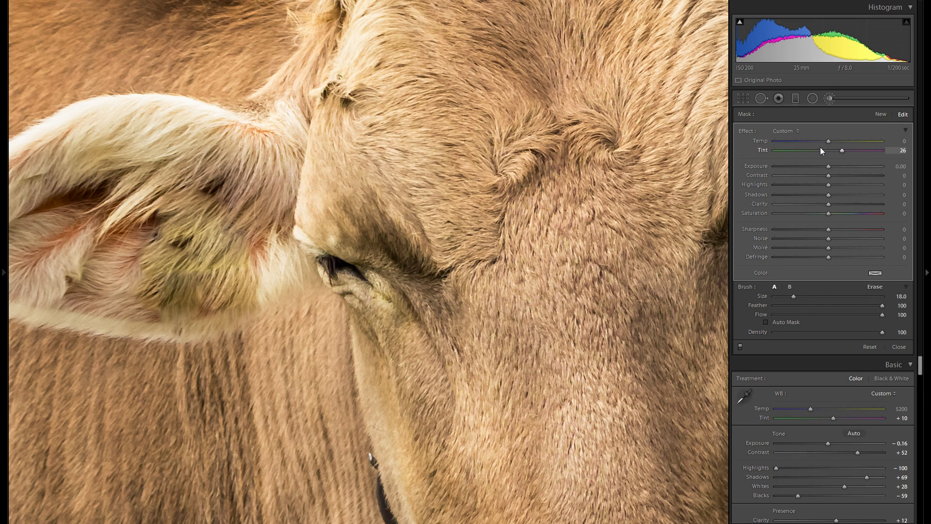
left_click(821, 141)
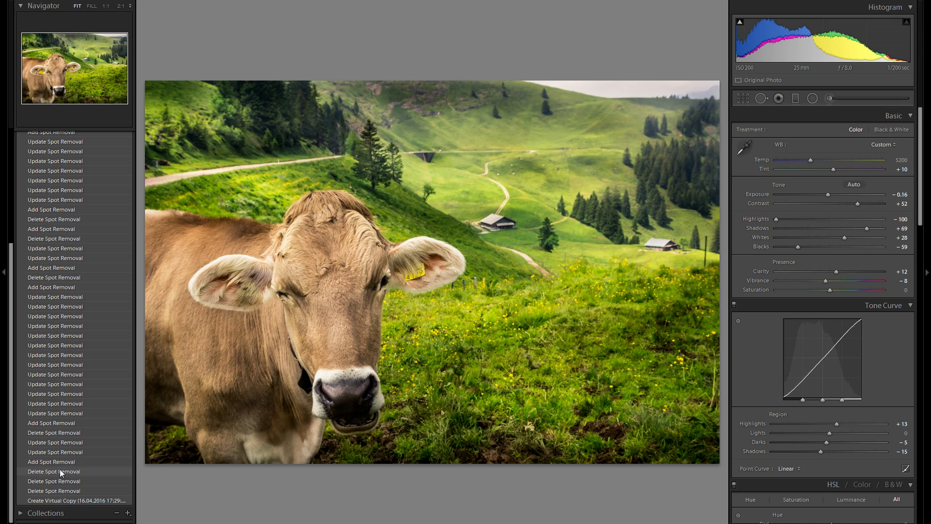
Compare an earlier Delete Spot Removal history state with the latest edit in the History list
left_click(59, 469)
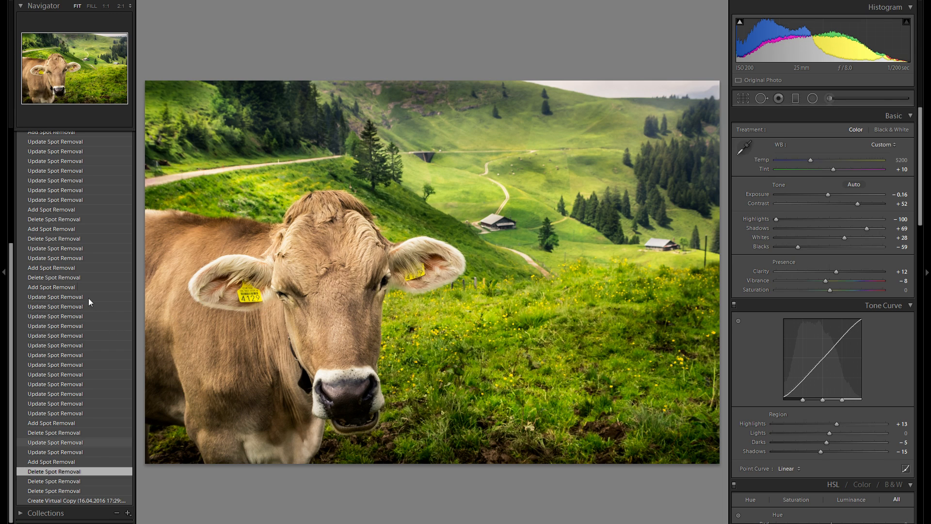
scroll(83, 219, "up", 5)
left_click(89, 178)
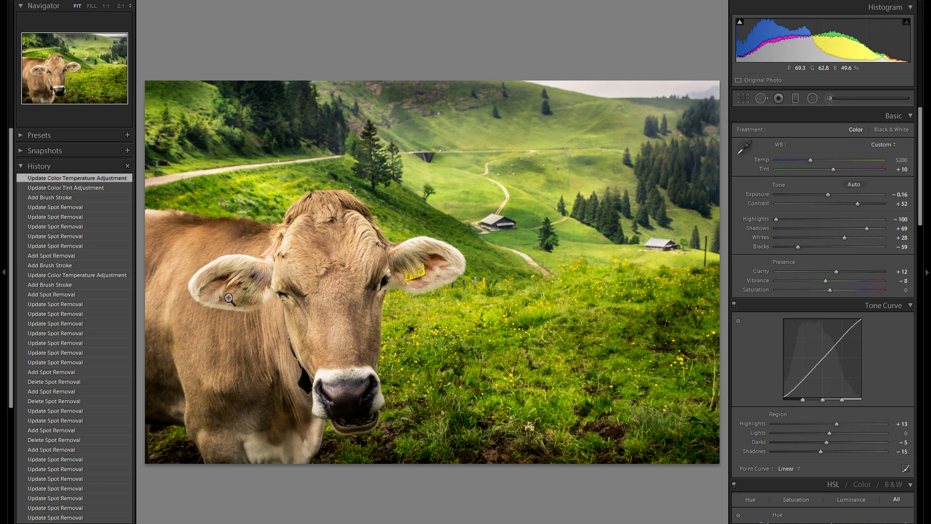
scroll(87, 372, "down", 5)
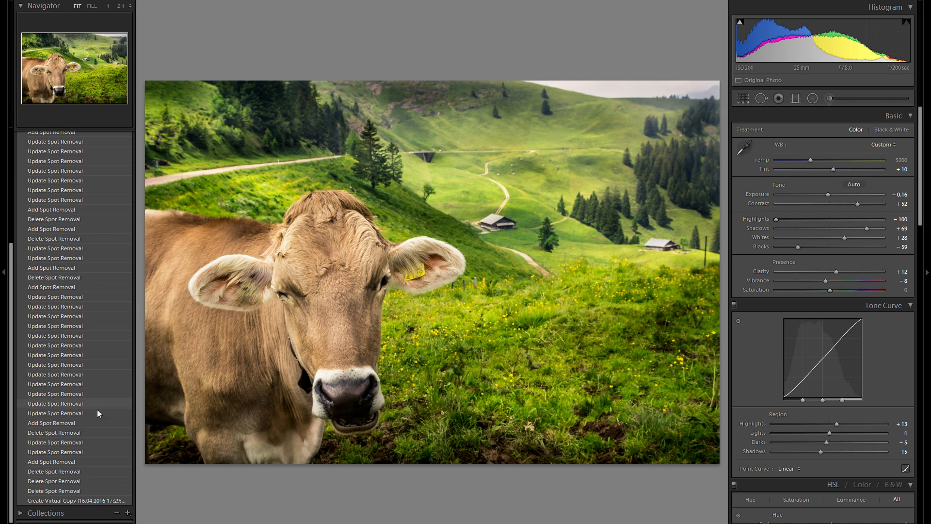
left_click(95, 471)
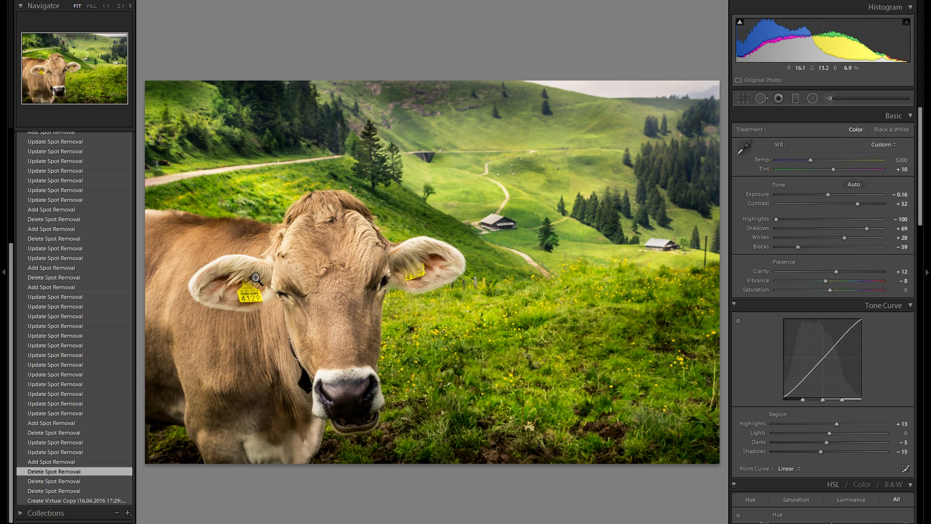
scroll(94, 288, "up", 5)
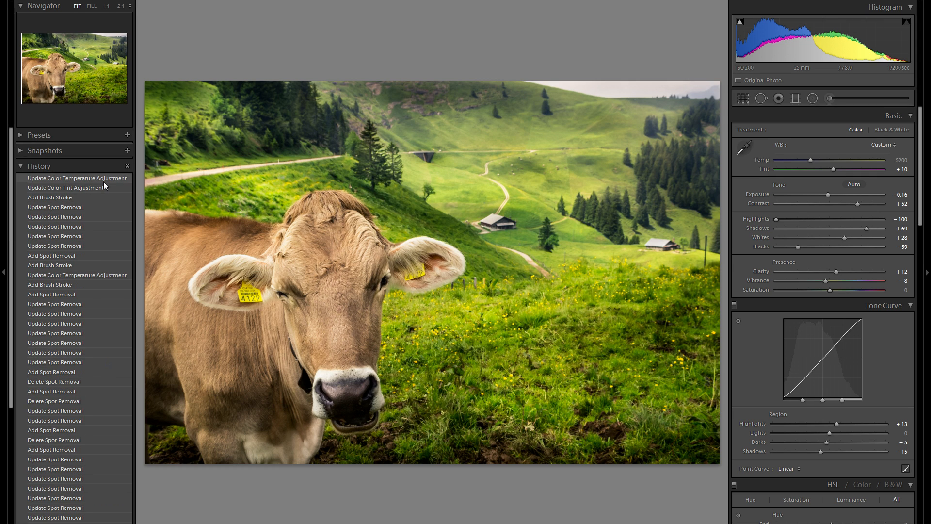